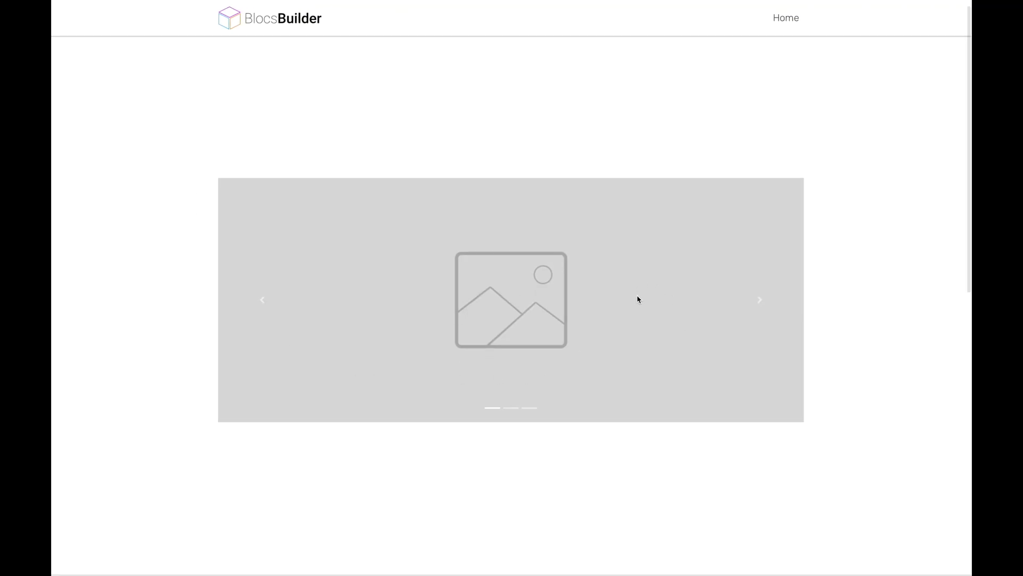
Step the default placeholder carousel forward to its third slide
left_click(521, 410)
left_click(533, 409)
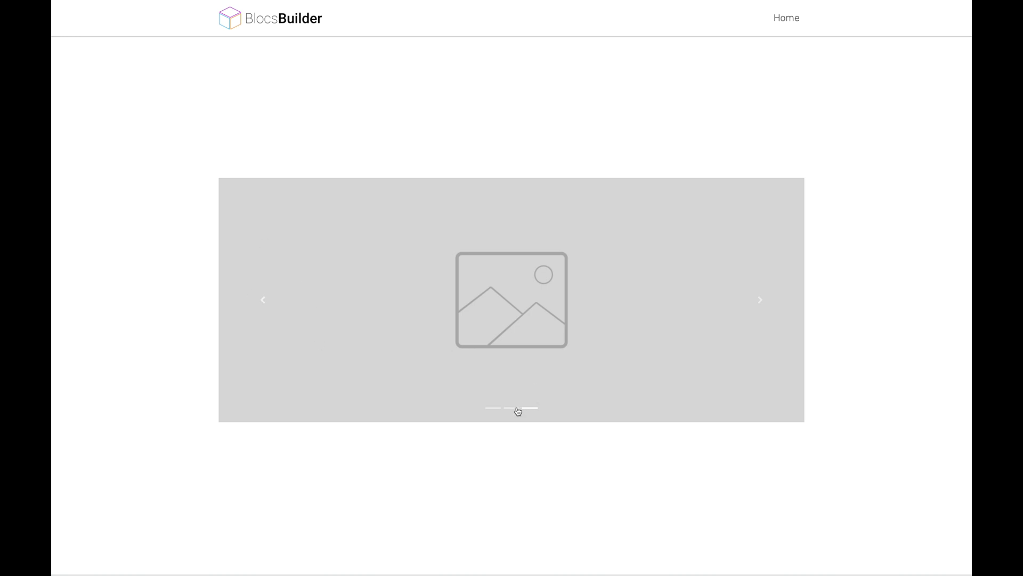
Scroll to the example carousel, cycle through its third, Mac Pro and phone slides, then exit preview
scroll(523, 400, "down", 10)
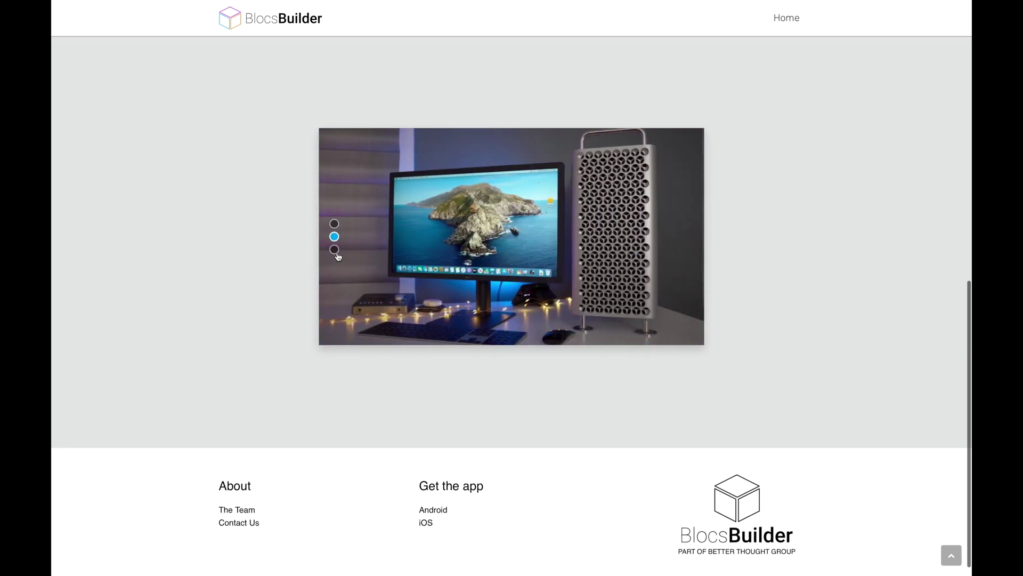
left_click(334, 249)
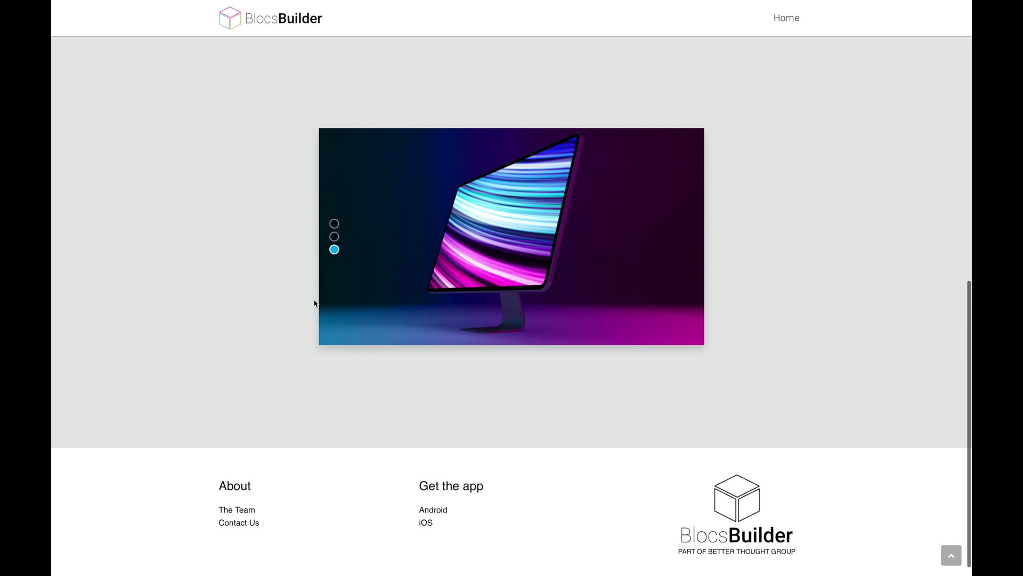
left_click(334, 236)
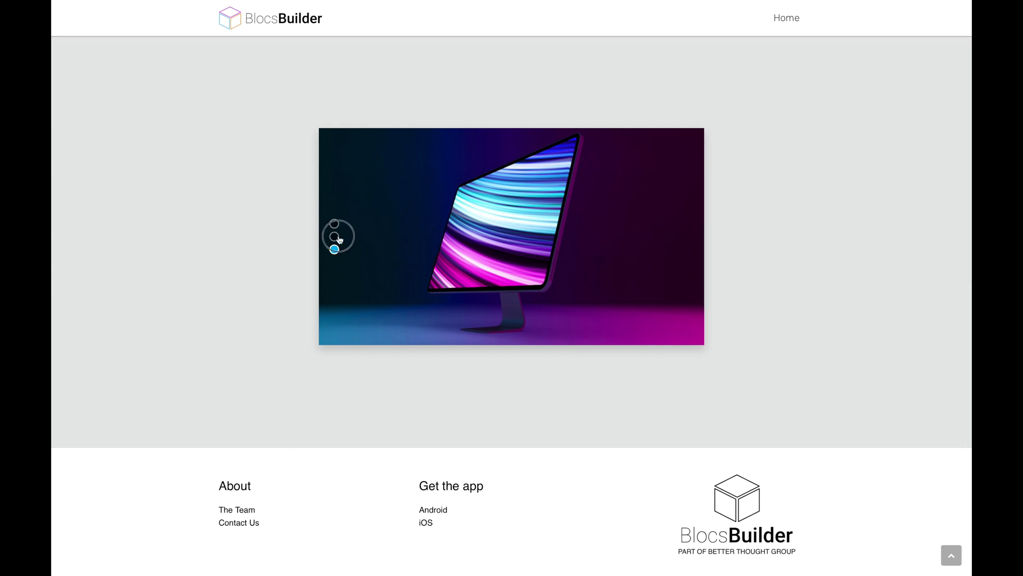
left_click(334, 224)
key("Escape")
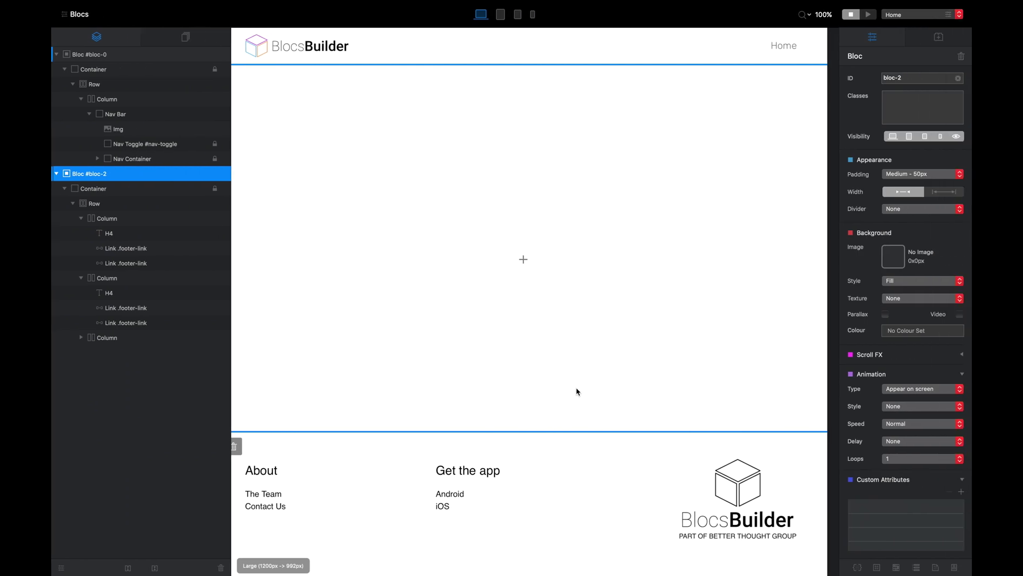
Add an empty one-column bloc and place a carousel in its column
left_click(527, 262)
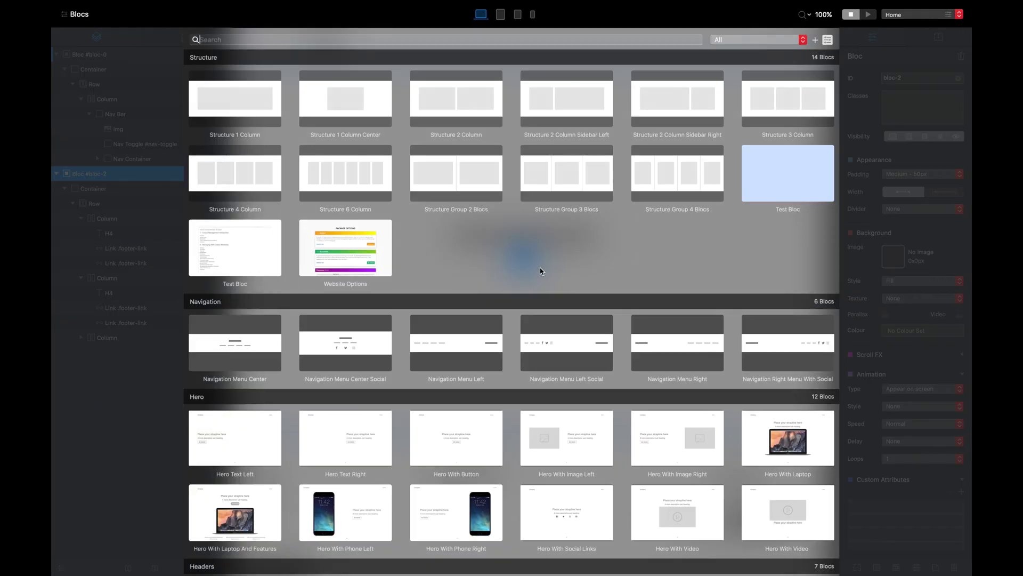
left_click(259, 106)
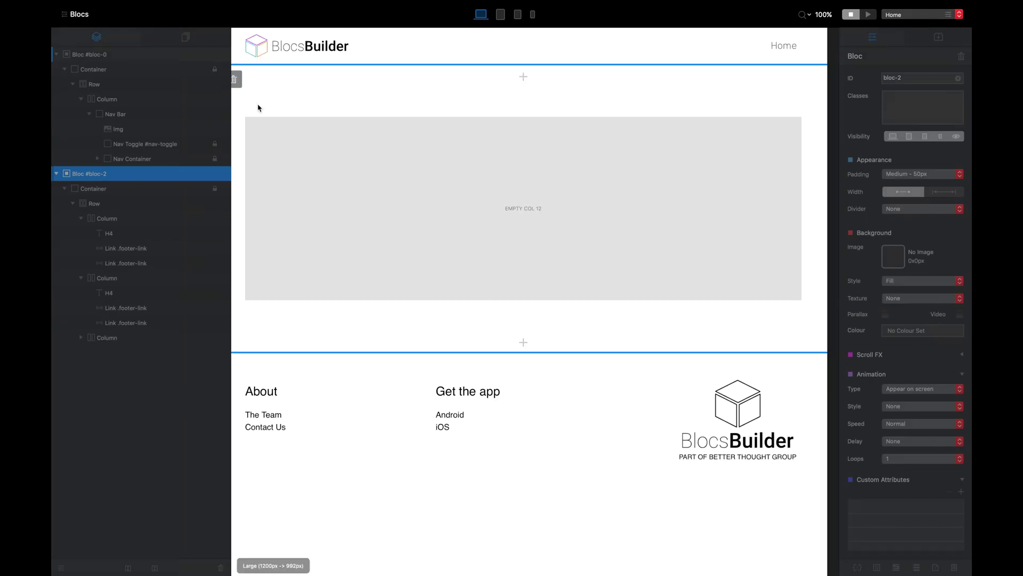
left_click(507, 225)
left_click(524, 208)
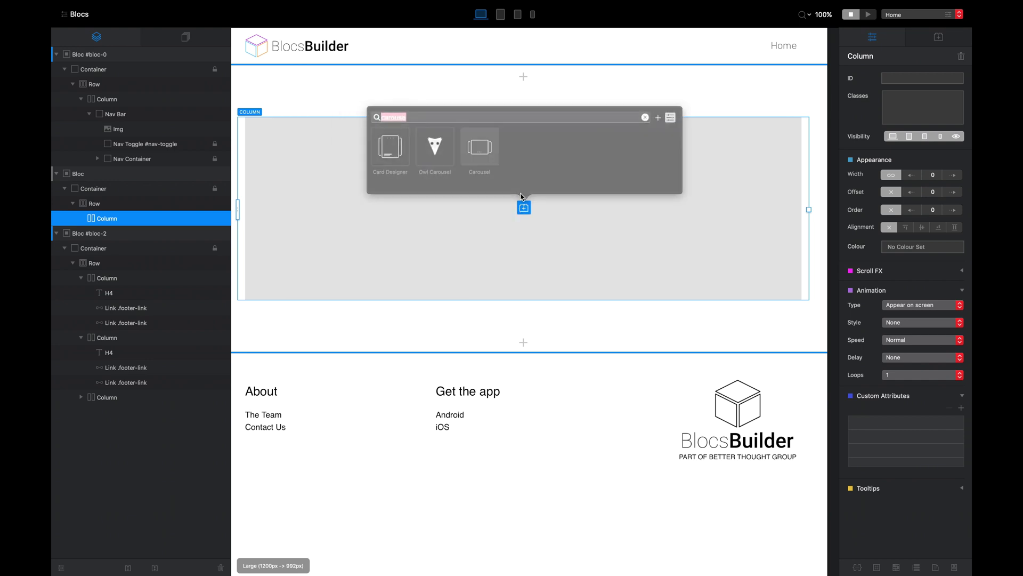
left_click(484, 150)
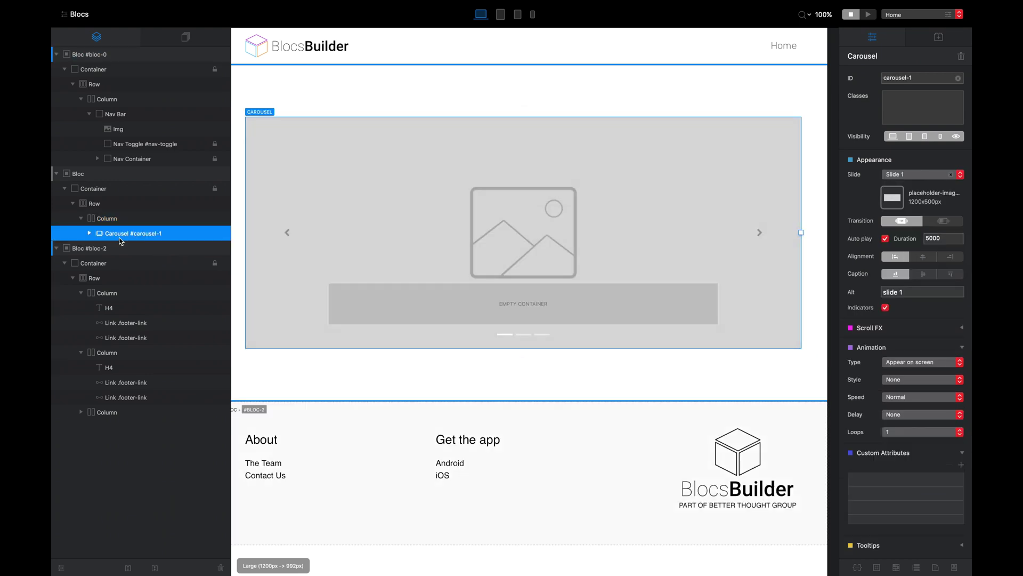
Set the carousel's column to width 10 with offset 1
left_click(121, 219)
left_click(958, 176)
left_click(958, 176)
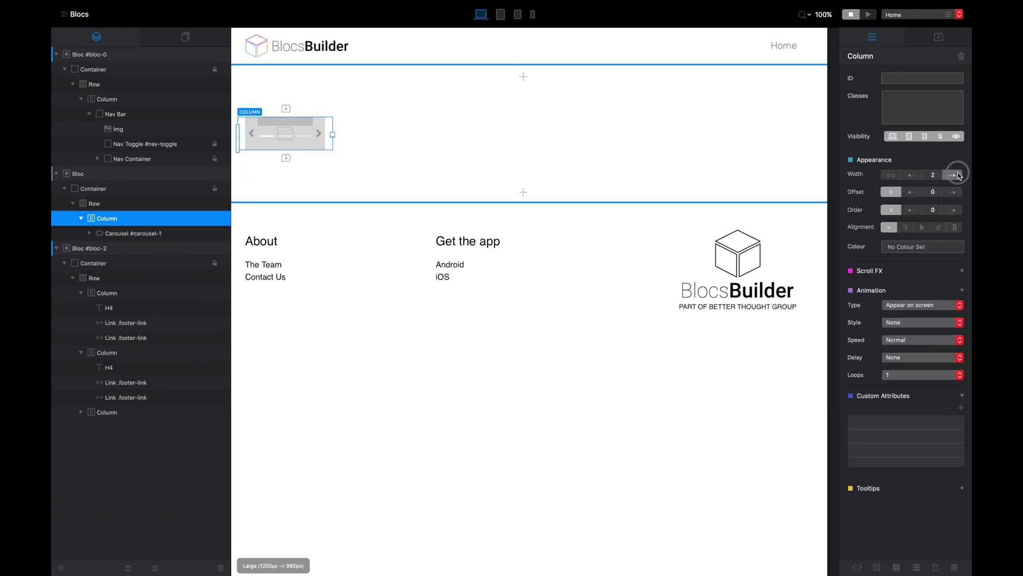
left_click(958, 176)
left_click(957, 176)
left_click(957, 176)
left_click(959, 175)
left_click(958, 176)
left_click(959, 176)
left_click(958, 176)
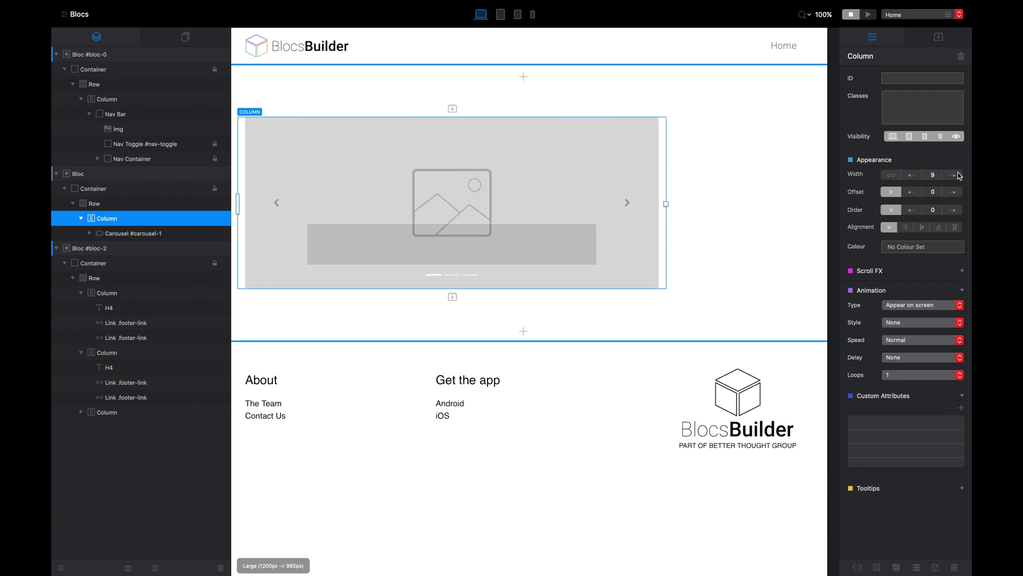
left_click(958, 176)
left_click(953, 192)
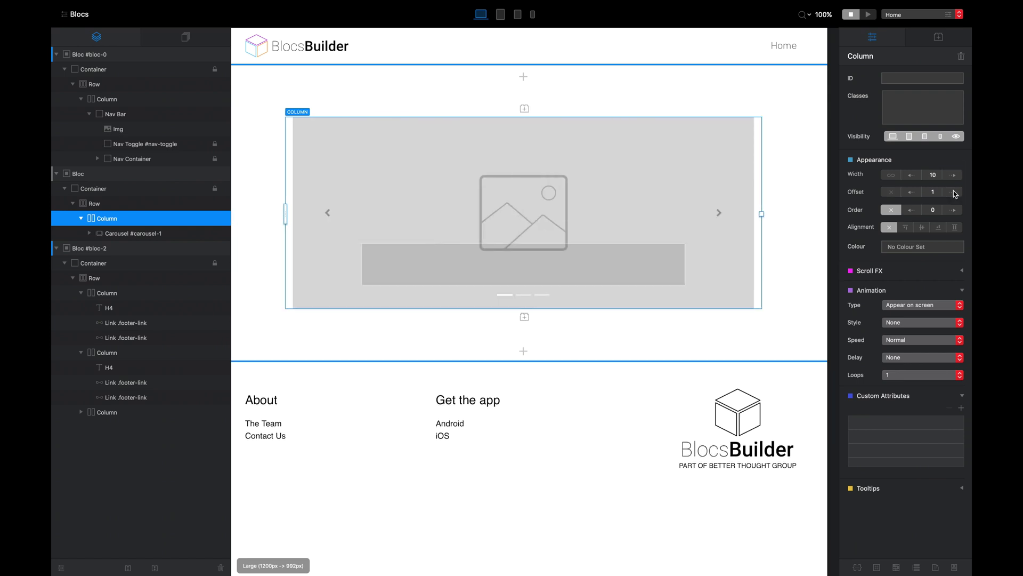
left_click(631, 202)
Assign iPhone12, MacPro and iMac Carousel.jpg to slides 1, 2 and 3
left_click(632, 201)
left_click(892, 197)
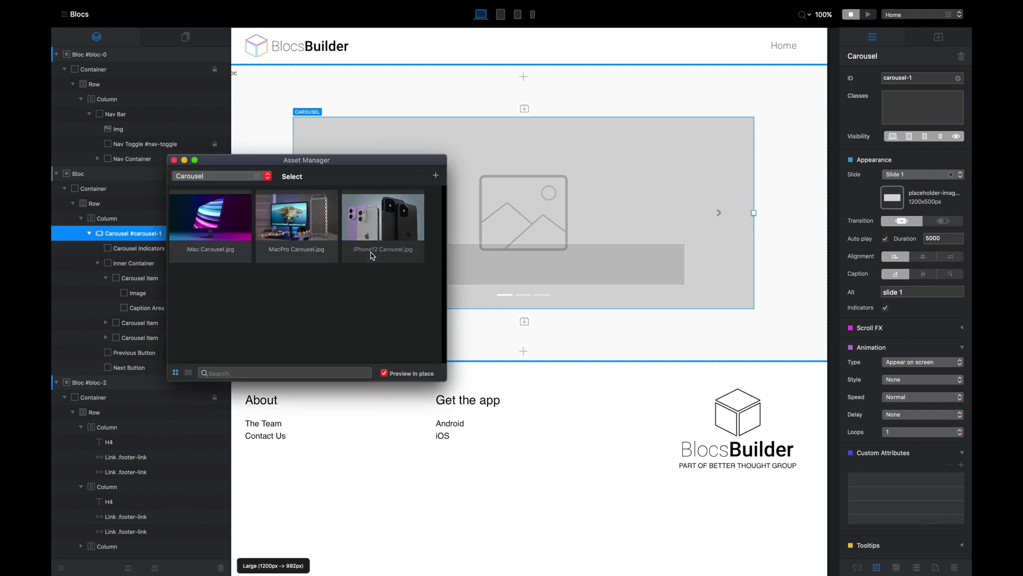
left_click(372, 256)
left_click(921, 175)
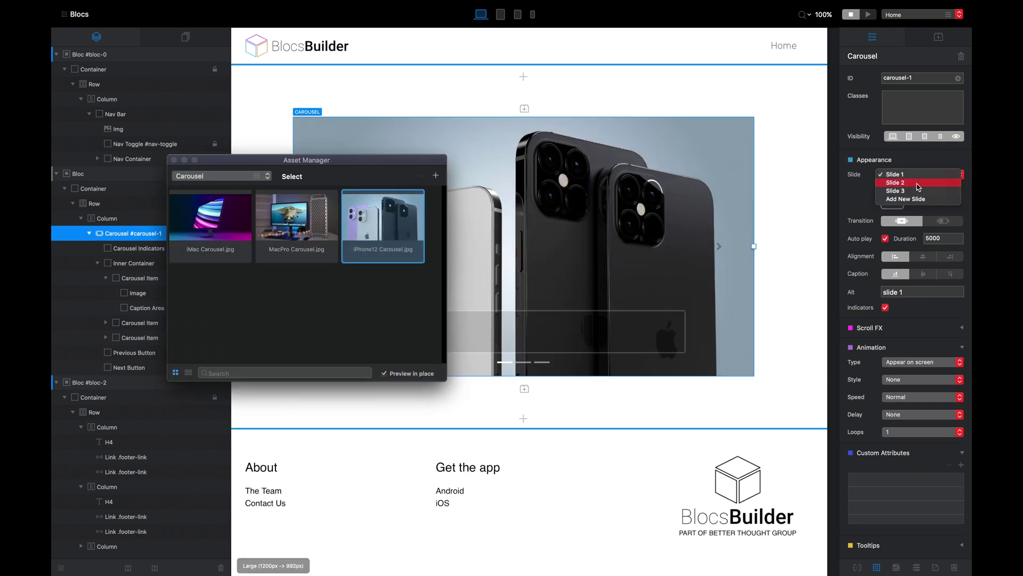
left_click(919, 183)
left_click(288, 218)
left_click(917, 175)
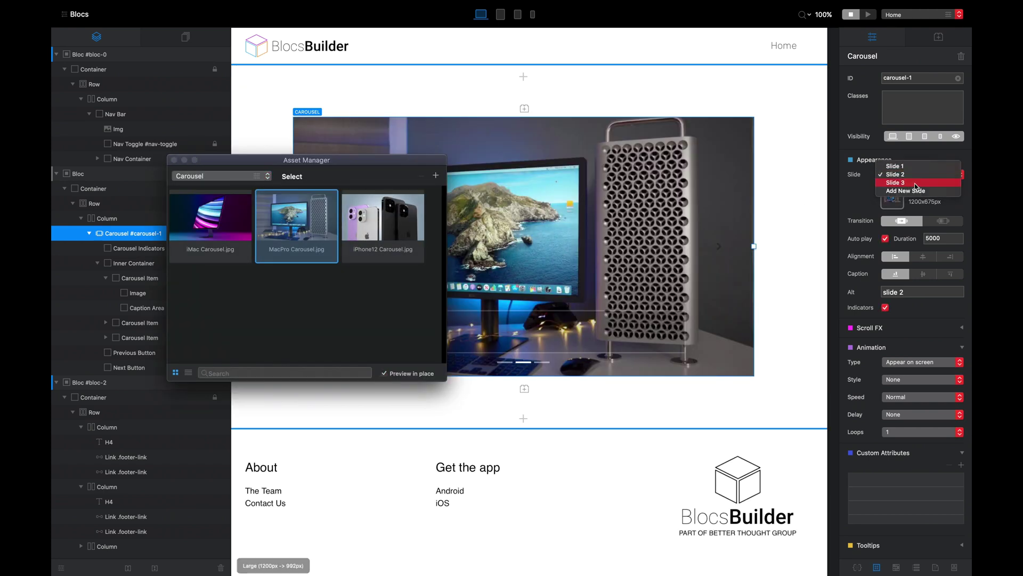
left_click(916, 182)
left_click(210, 221)
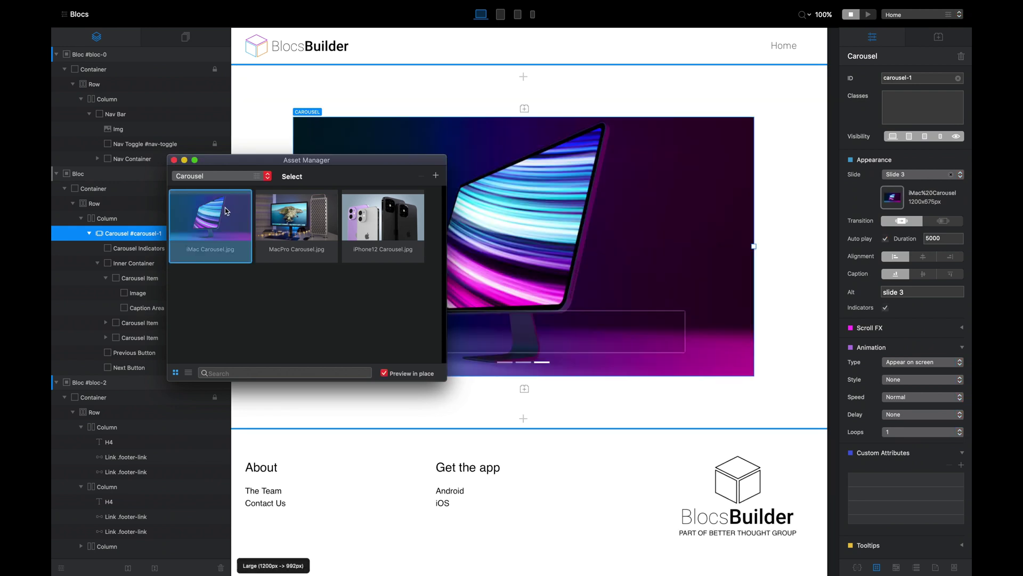
left_click(174, 162)
Preview the page, advance the carousel through two slides, and return to the editor
key("super+p")
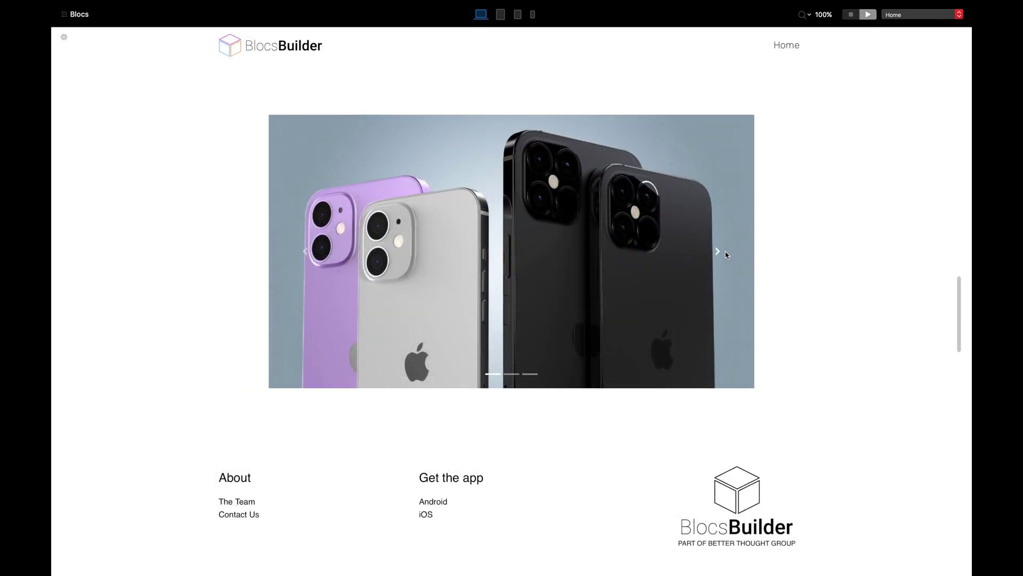
left_click(727, 255)
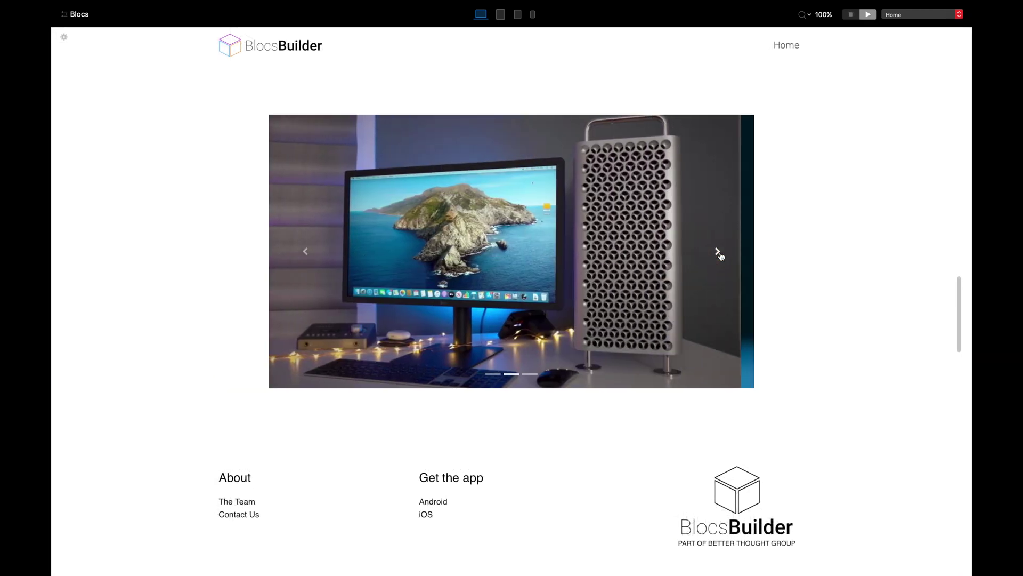
left_click(719, 252)
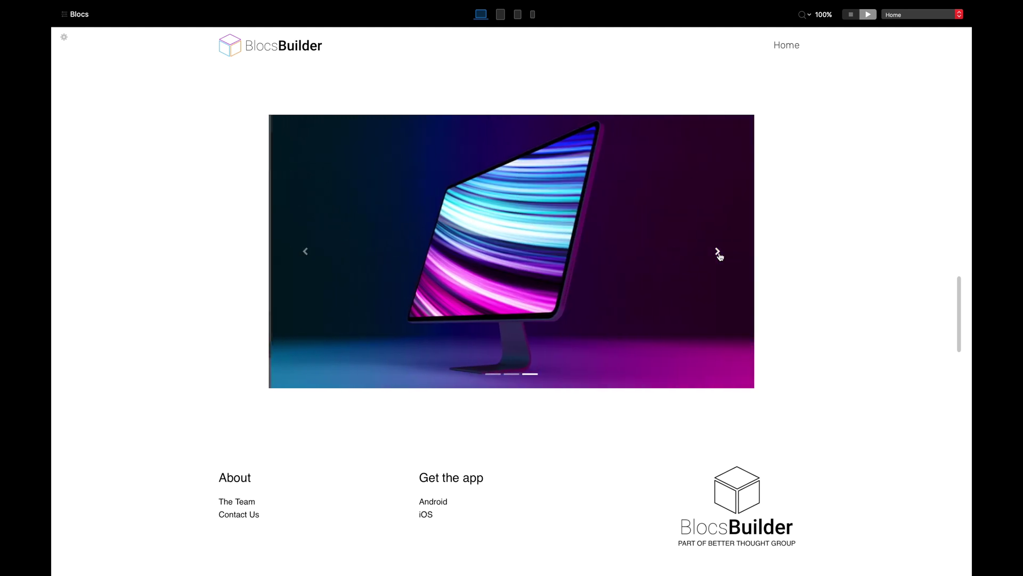
left_click(851, 14)
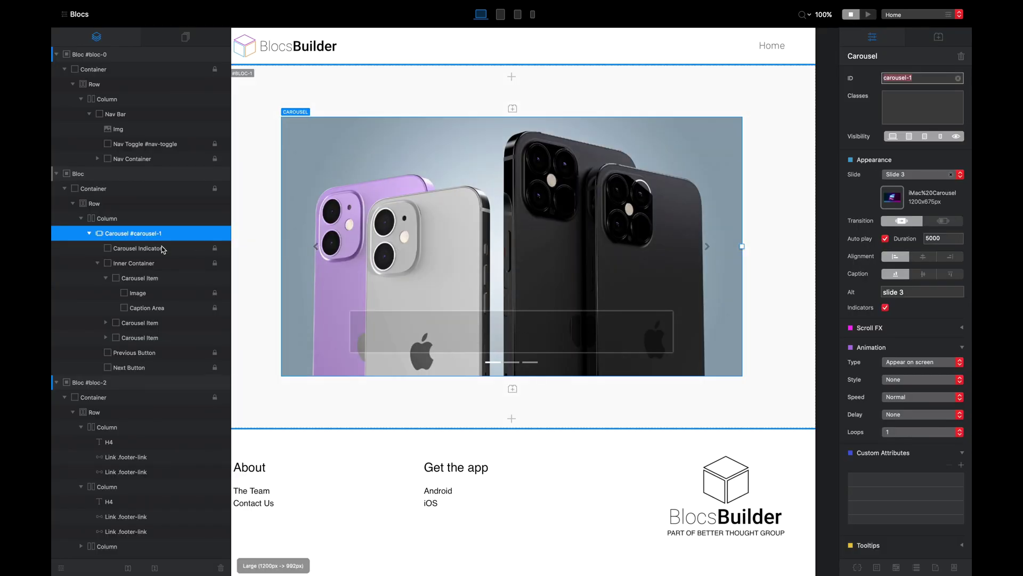
Expand and collapse the carousel's layers to locate its indicators, slides and buttons
left_click(89, 234)
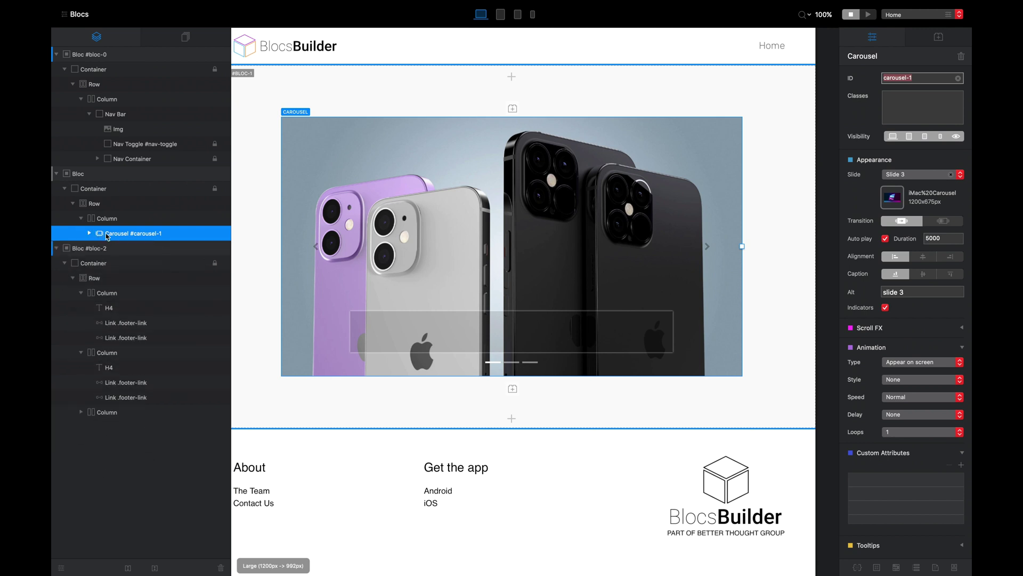
left_click(89, 233)
left_click(98, 263)
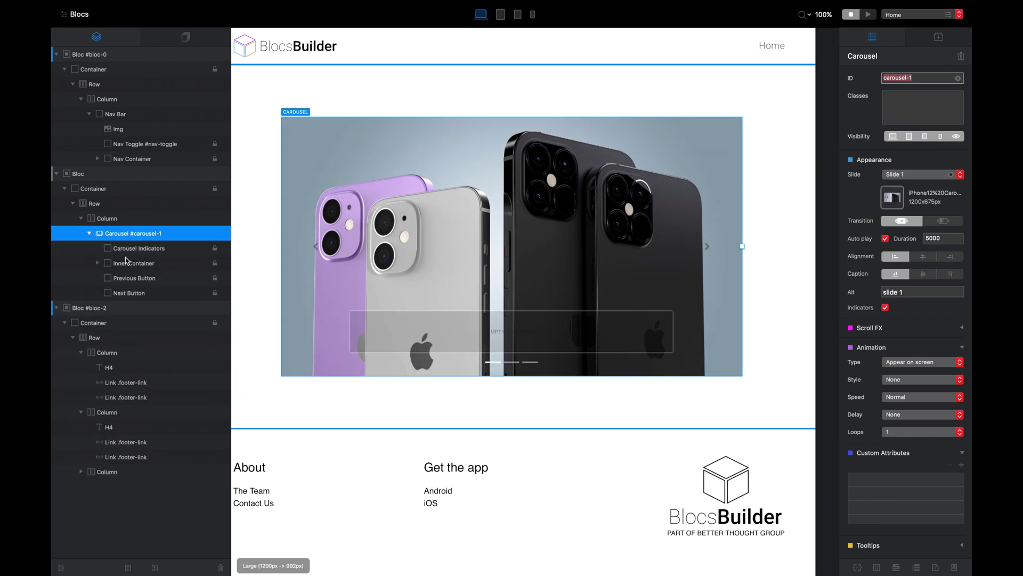
left_click(121, 253)
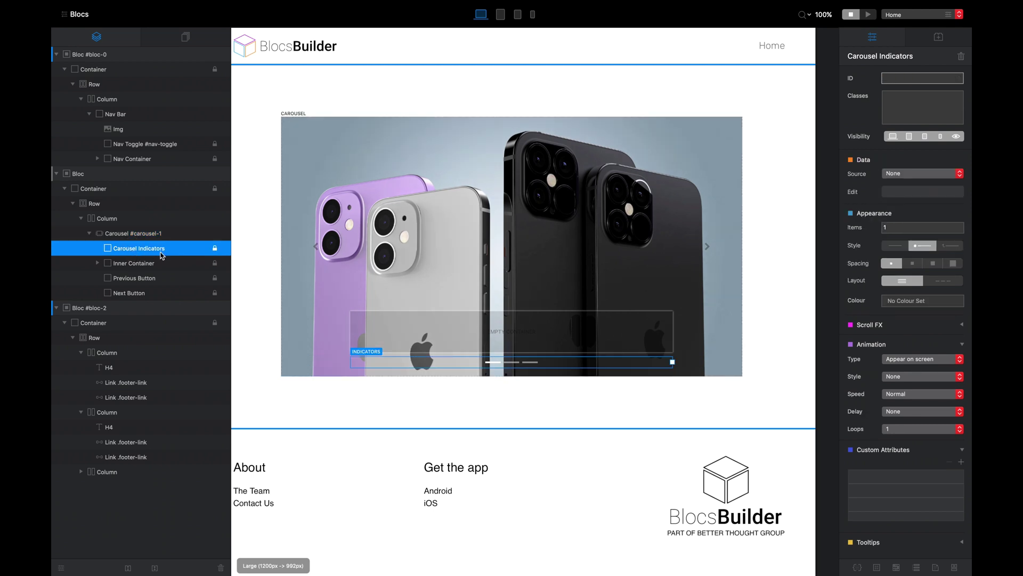
left_click(147, 268)
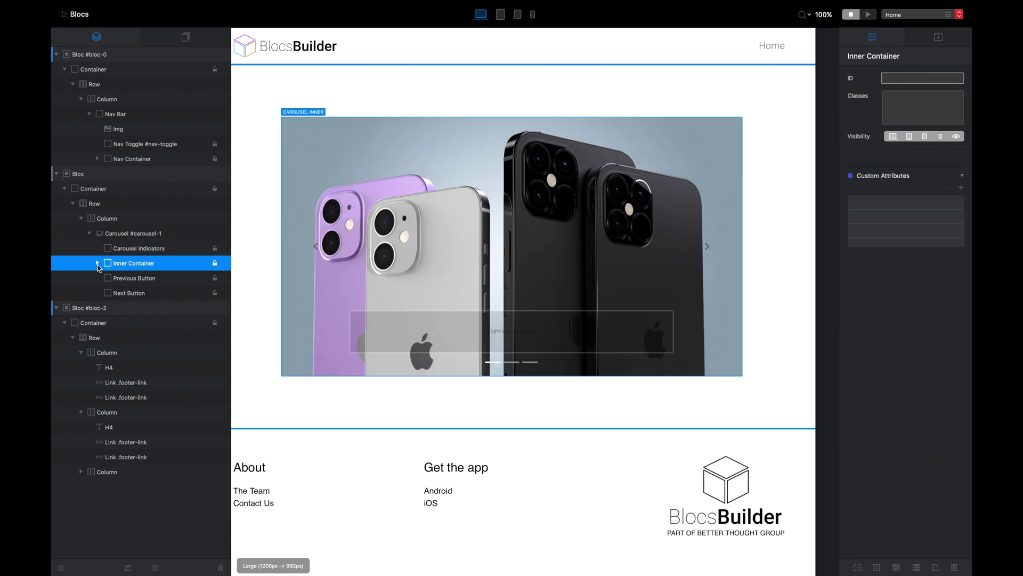
left_click(98, 262)
left_click(105, 278)
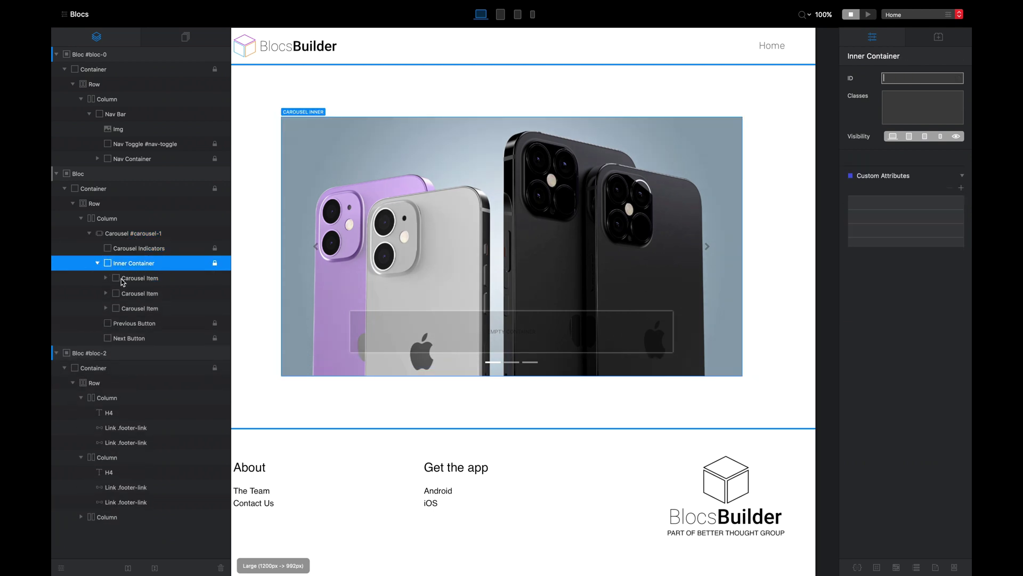
left_click(98, 263)
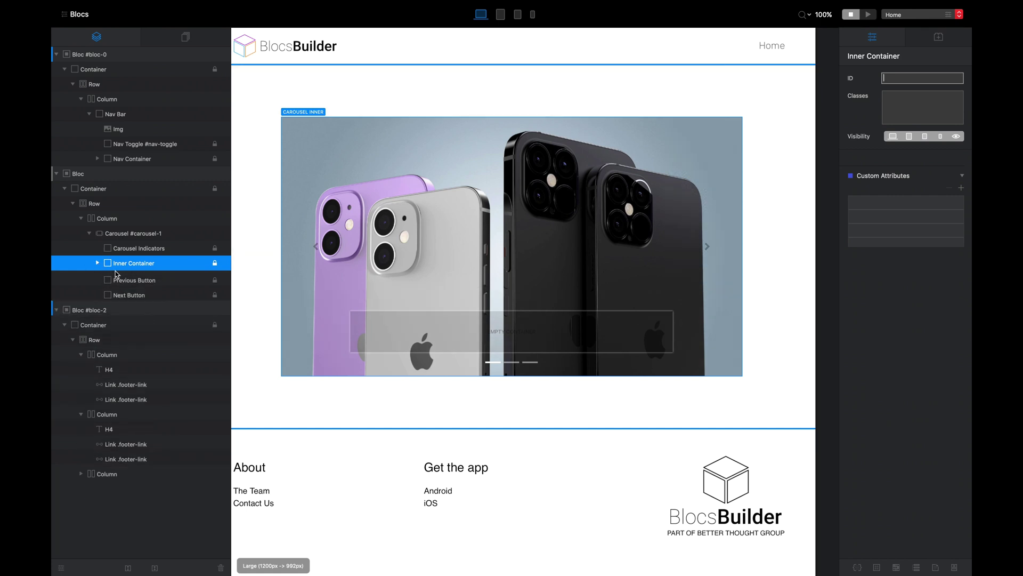
Turn off visibility for the carousel's Previous Button and Next Button
left_click(144, 280)
left_click(148, 296)
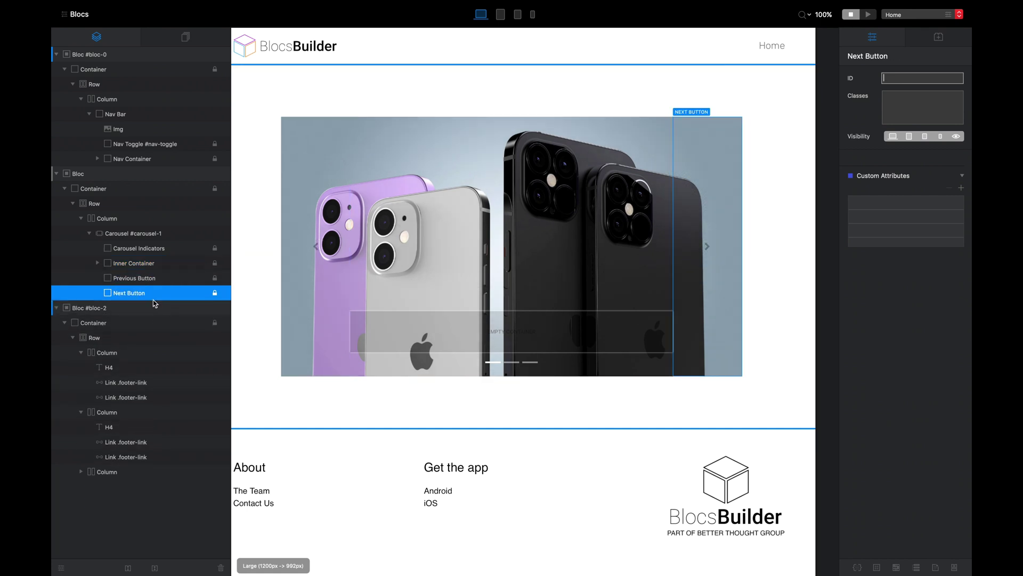
left_click(153, 282)
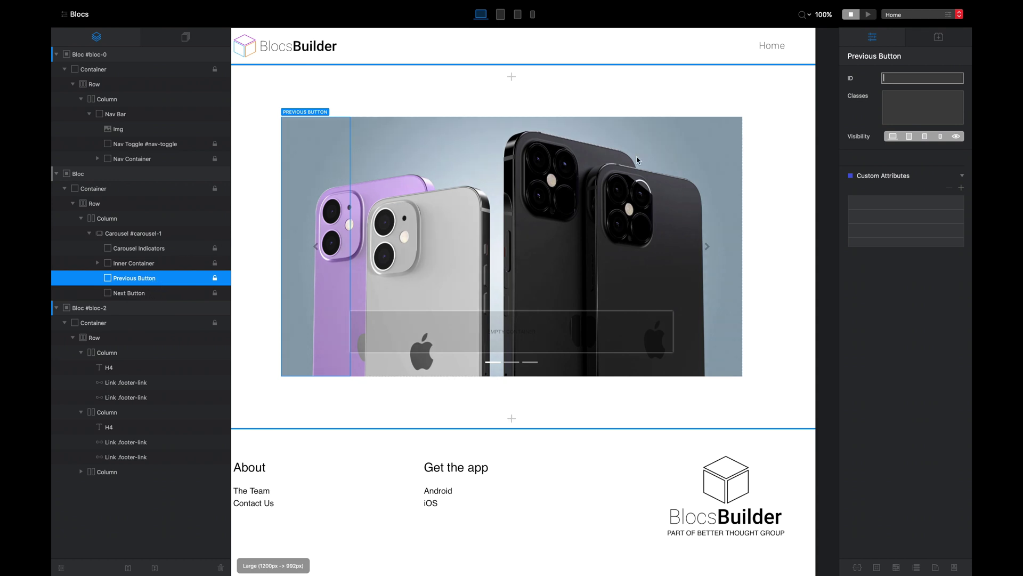
left_click(960, 137)
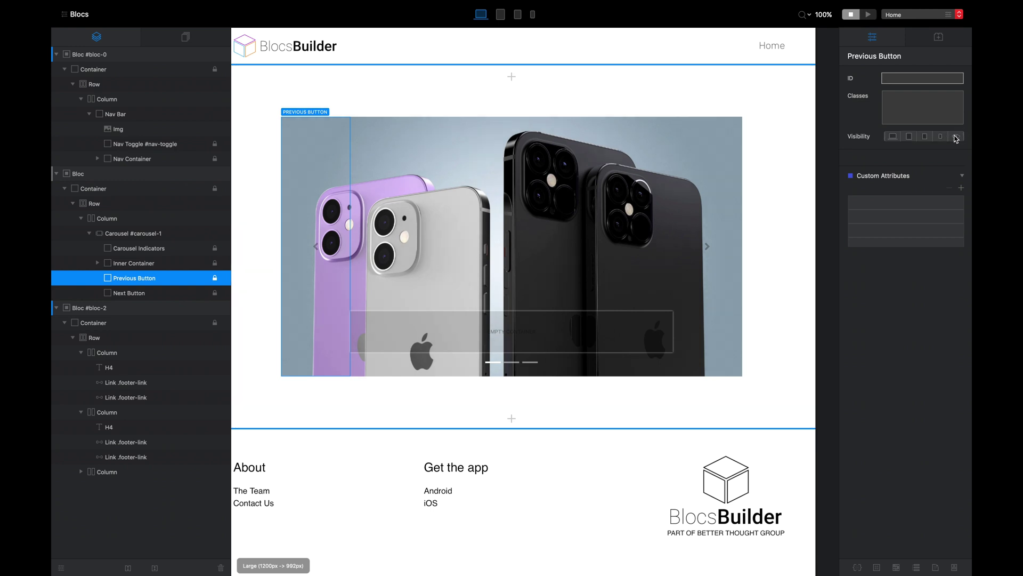
left_click(157, 294)
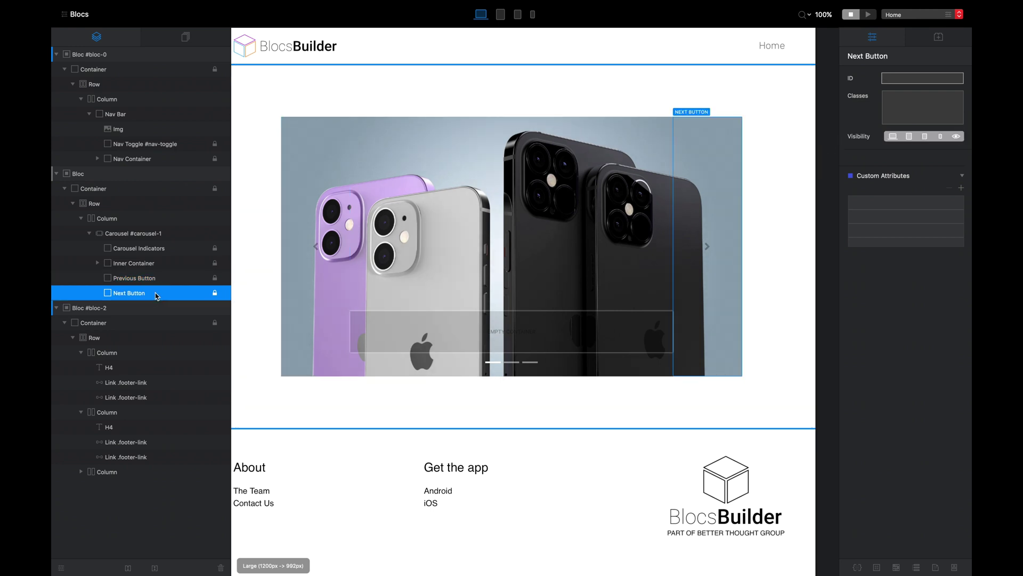
left_click(958, 138)
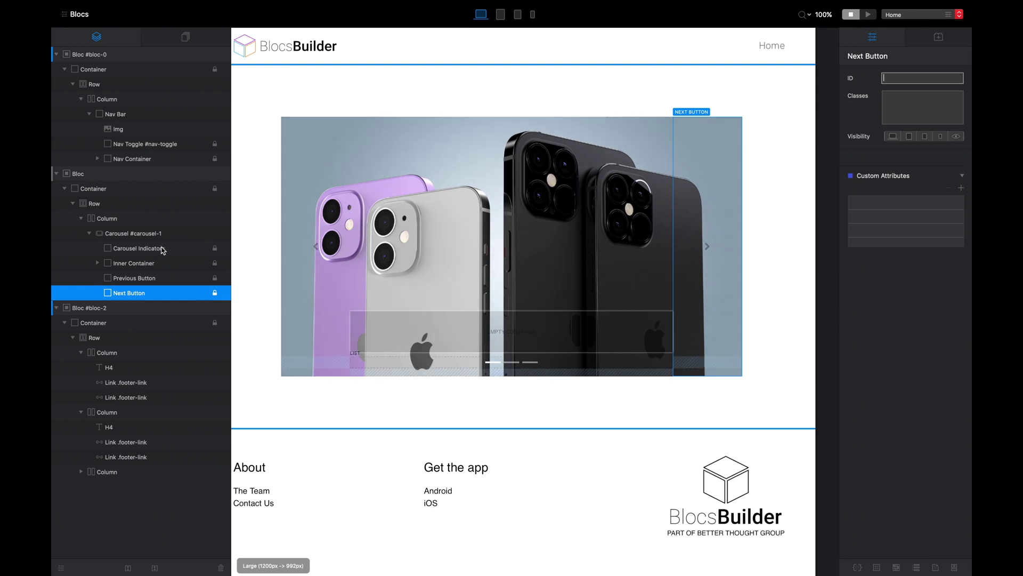
Add the list-group and my-carousel classes to the Carousel Indicators element
left_click(163, 248)
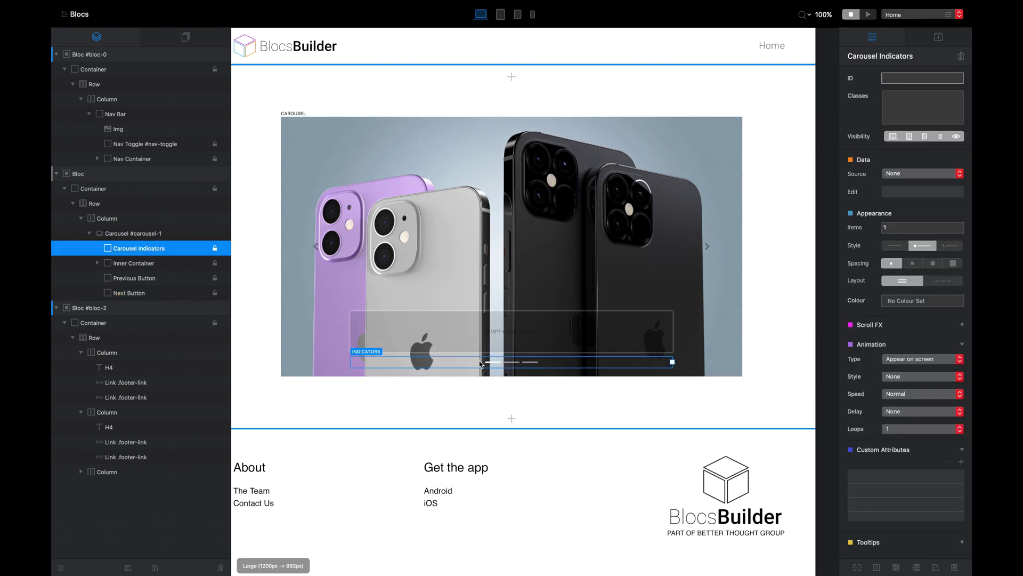
left_click(903, 109)
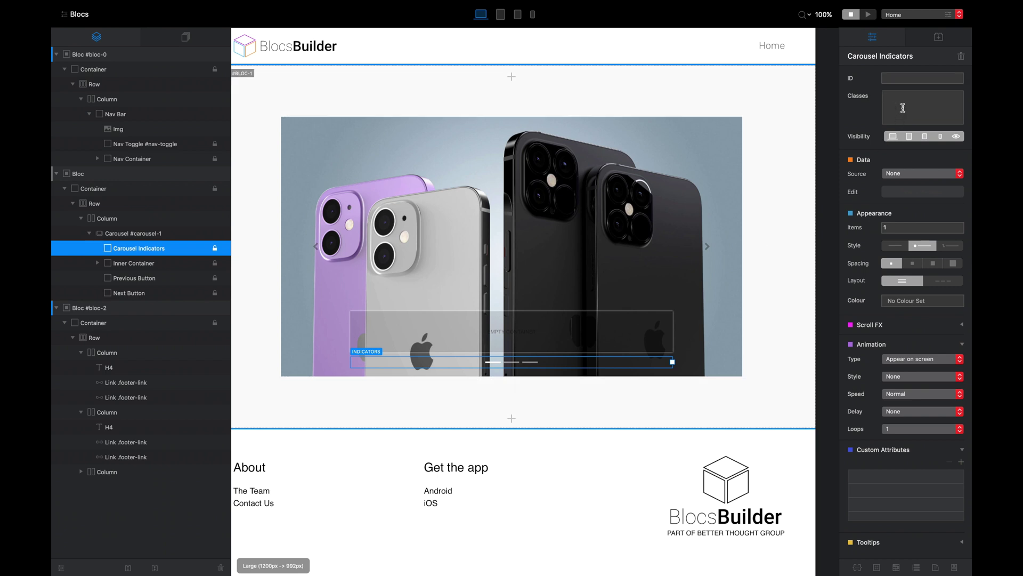
type("list-group")
key("Return")
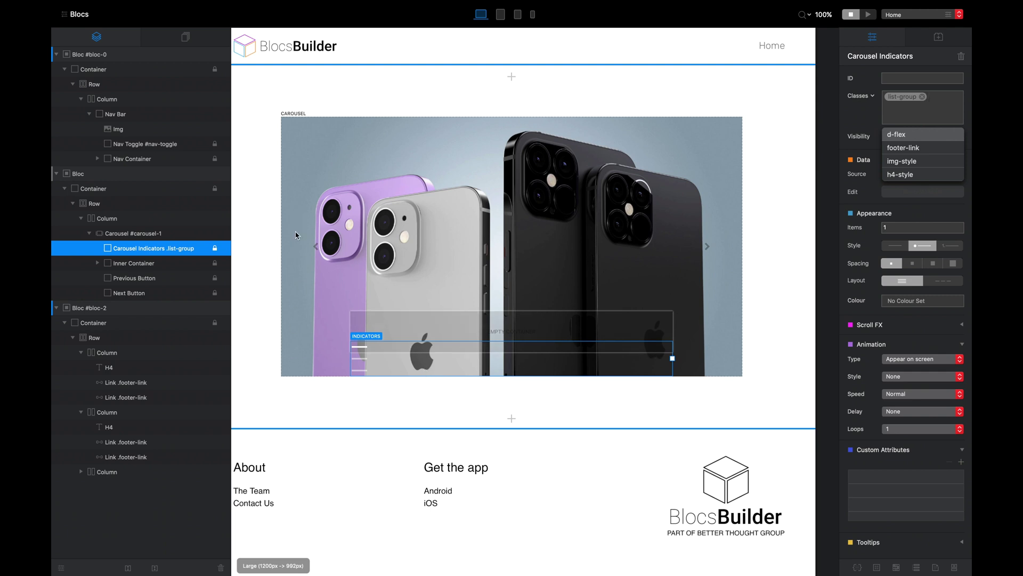
left_click(949, 105)
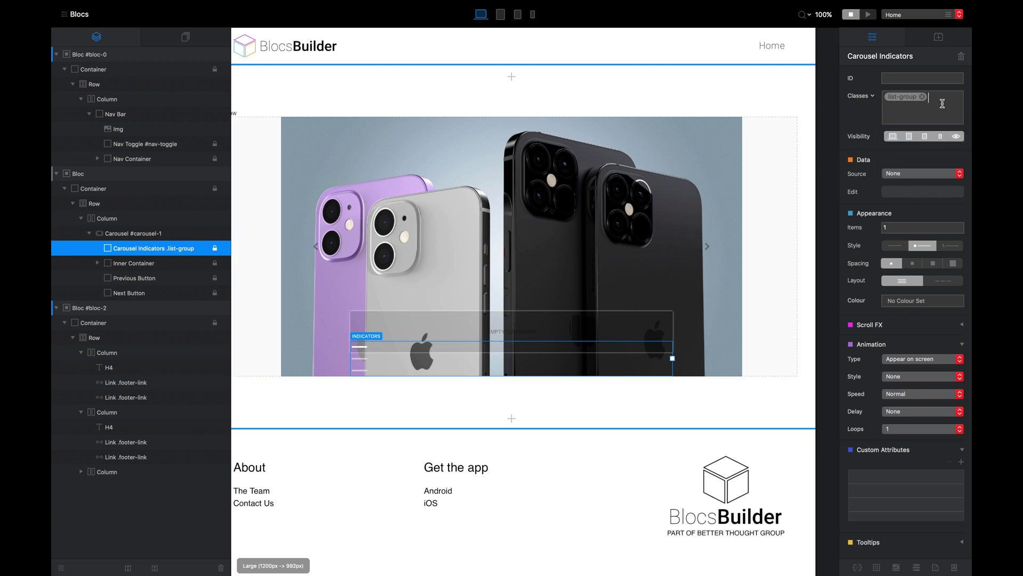
type("my-carousel")
key("Return")
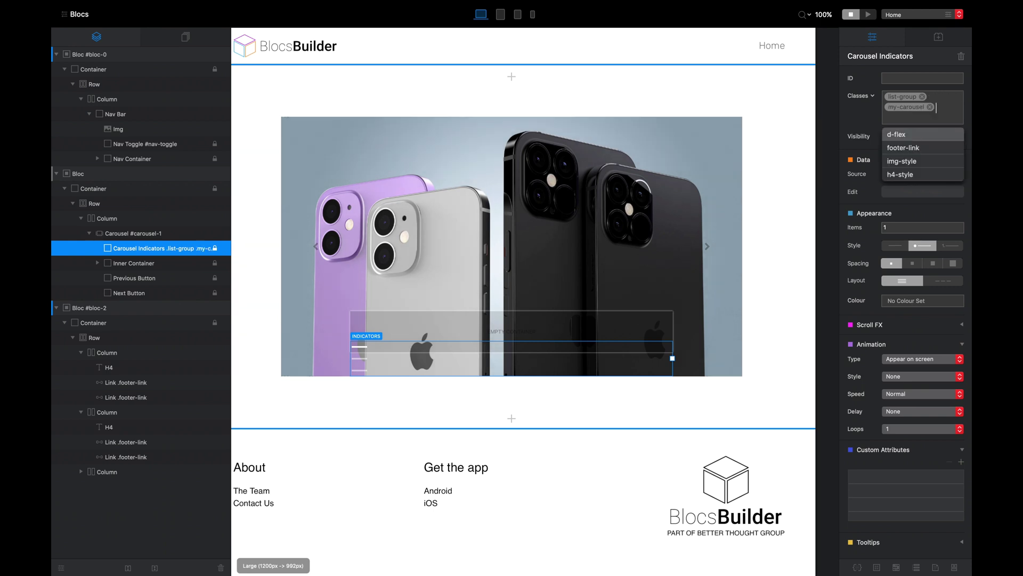
Style the my-carousel class with margin 0, width 40 px and height 100%
double_click(906, 107)
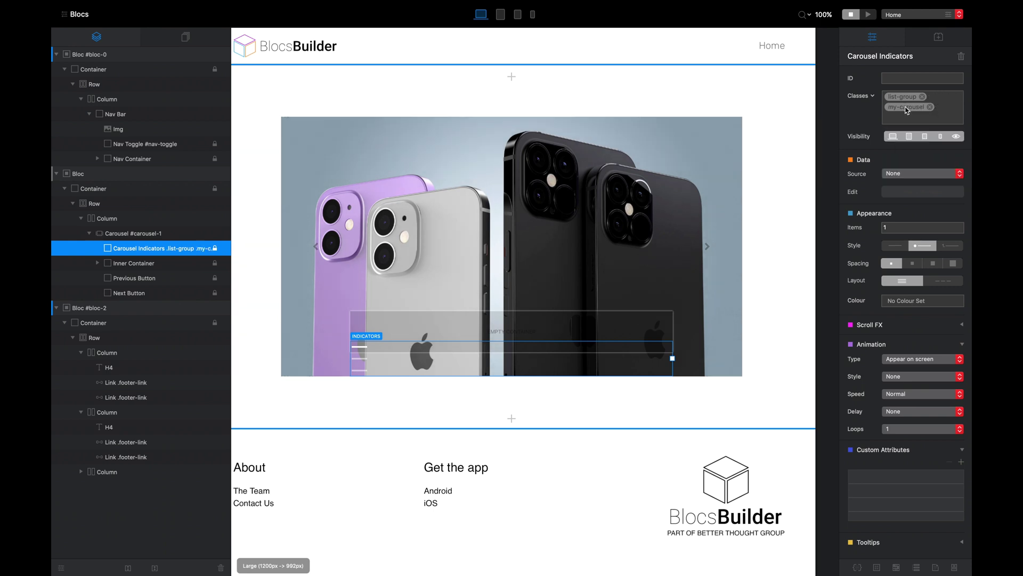
left_click_drag(721, 96, 727, 91)
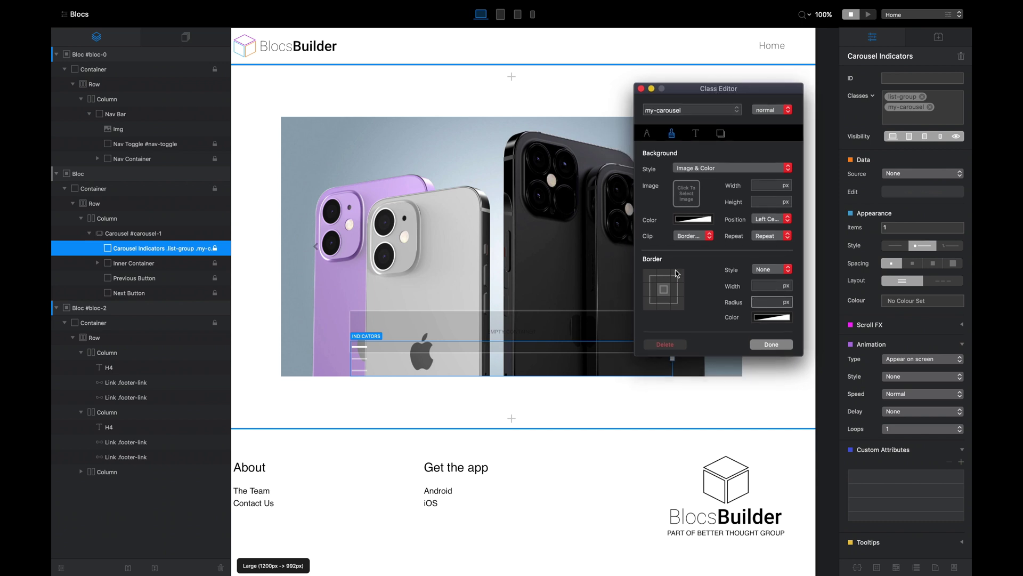
left_click(649, 133)
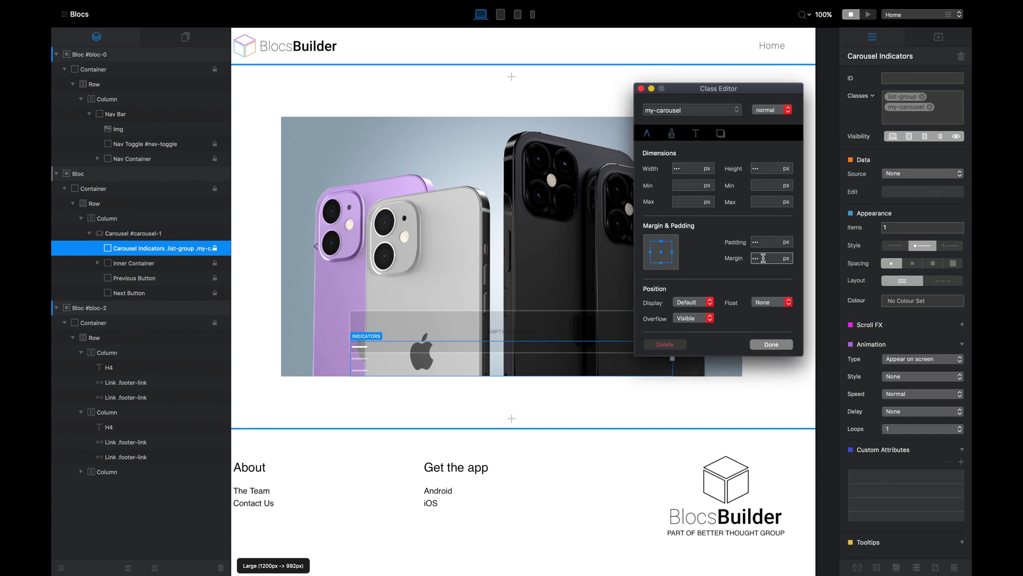
left_click(763, 258)
type("0")
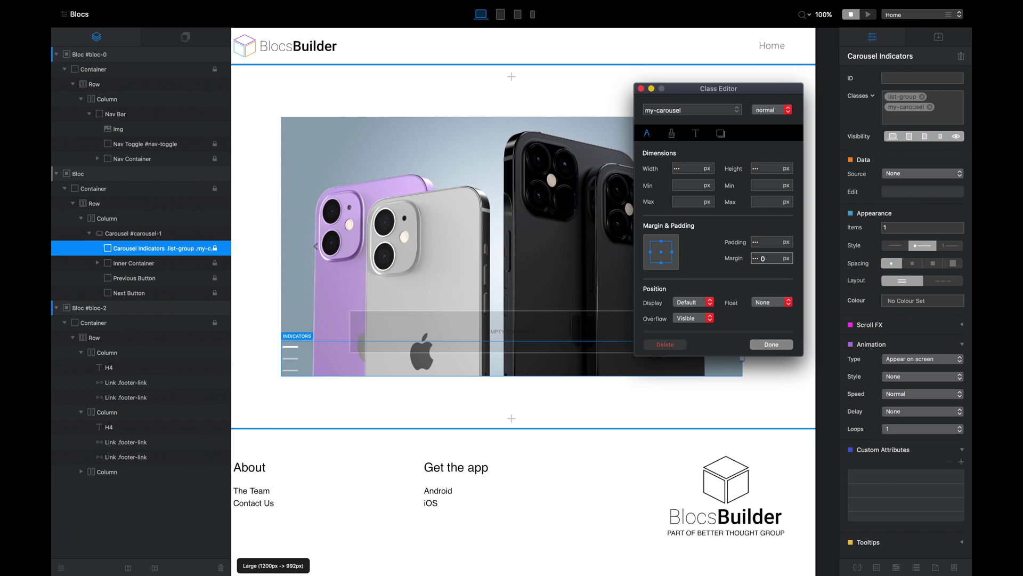
left_click(694, 169)
type("40")
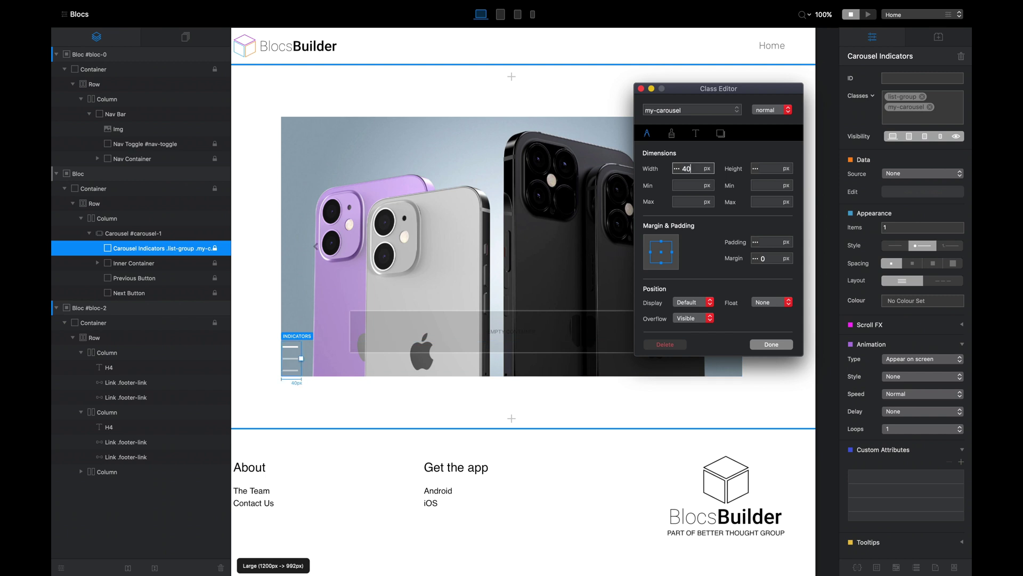
key("Tab")
type("100")
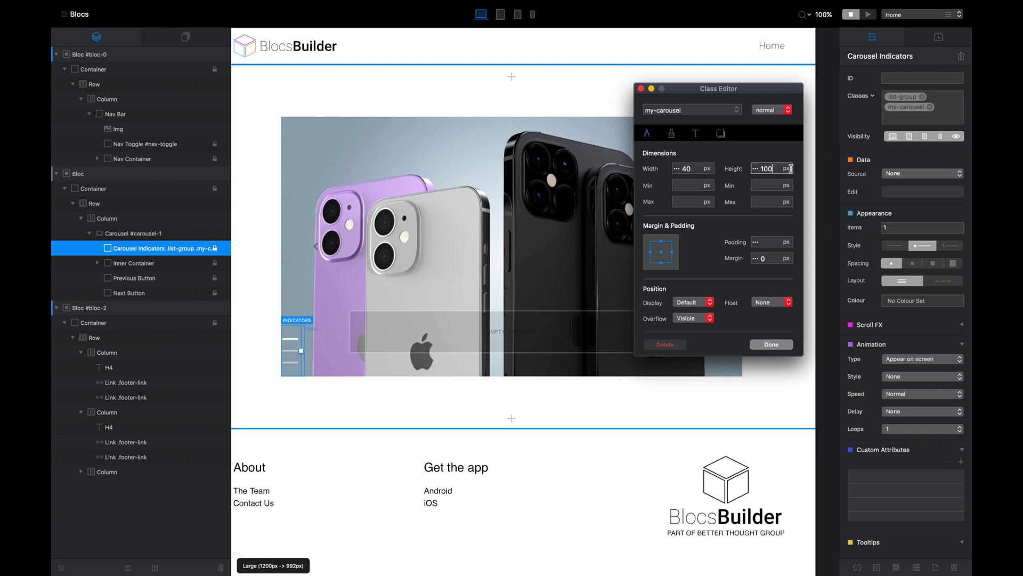
left_click(786, 169)
left_click(794, 178)
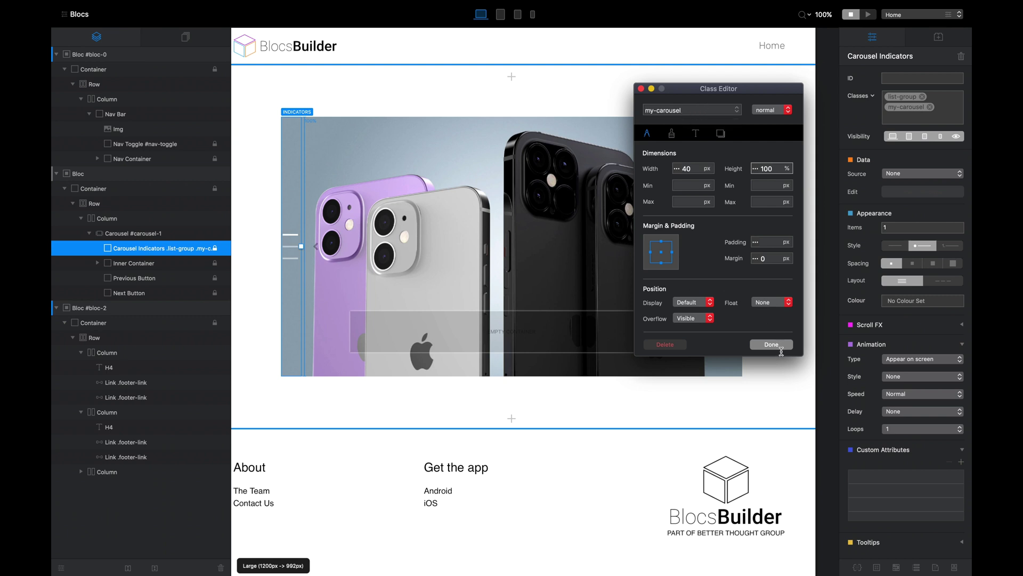
left_click(771, 343)
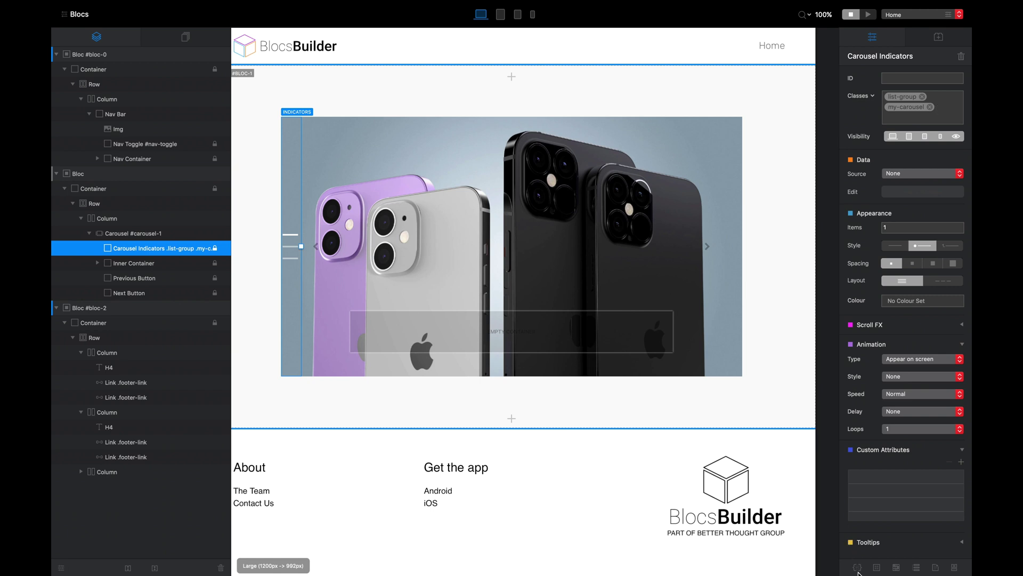
Create a class named 'my-carousel li' in the Class Manager, keeping the space
left_click(858, 568)
left_click_drag(734, 117, 712, 117)
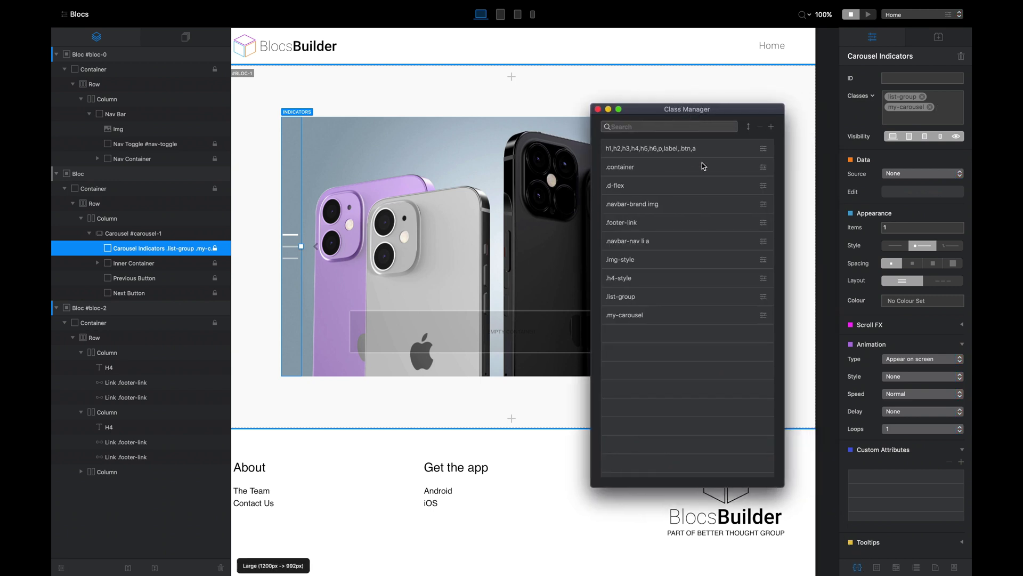
left_click(771, 127)
type("ca")
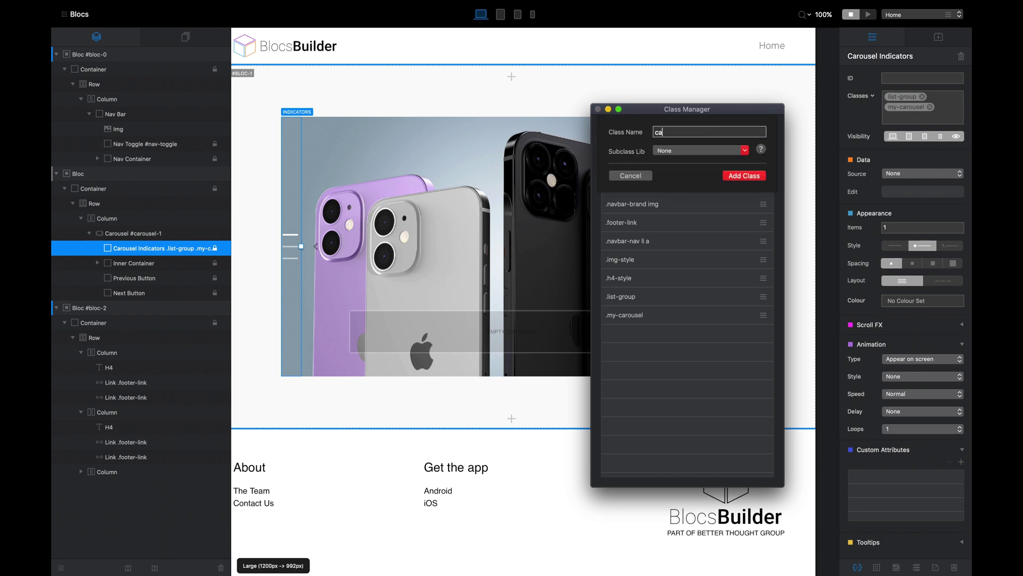
type("ro")
key("BackSpace")
key("BackSpace")
key("BackSpace")
key("BackSpace")
type("my-ca")
left_click(744, 175)
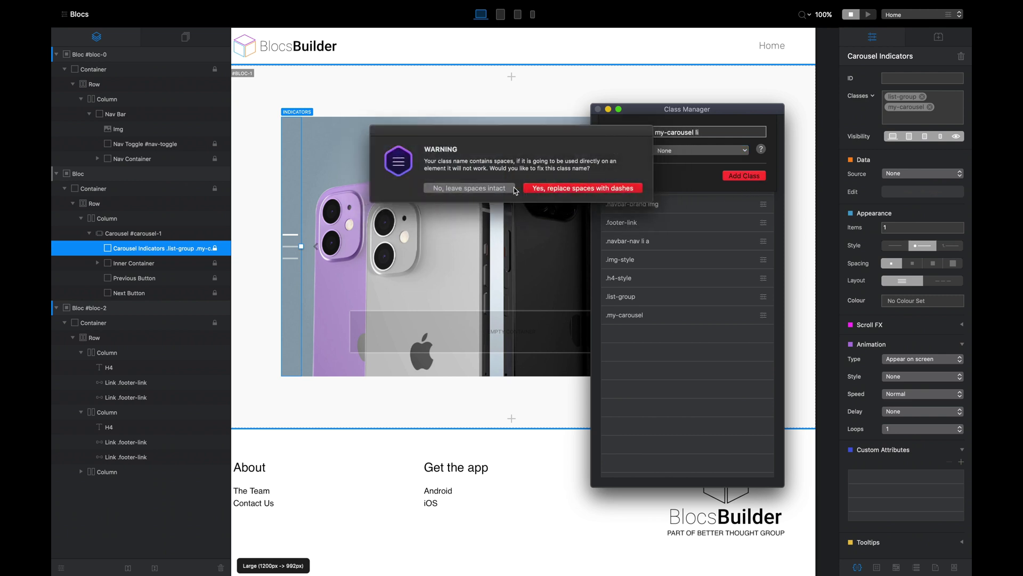
left_click(455, 188)
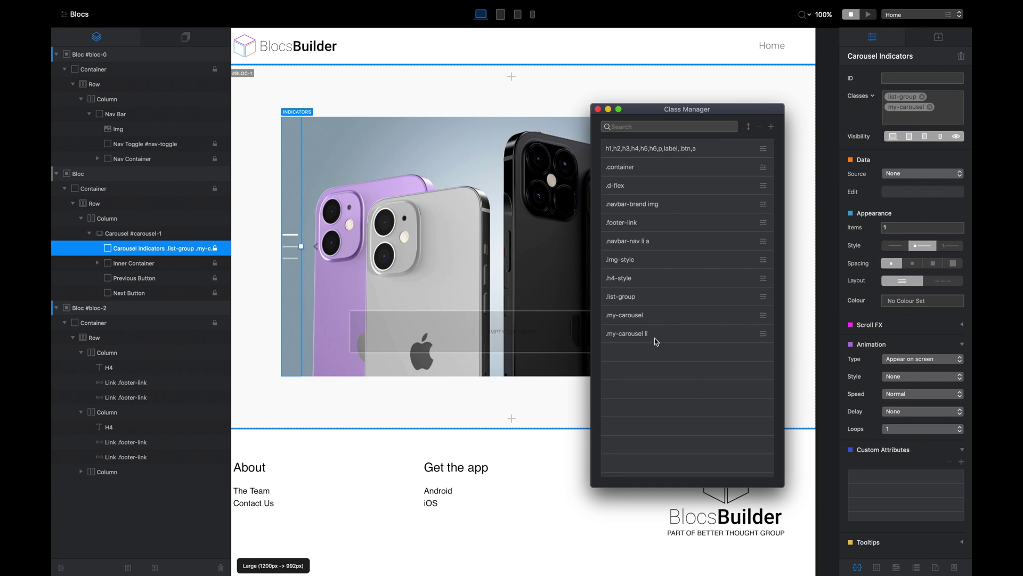
double_click(654, 337)
Set the indicator dot width and height to 15 px
left_click_drag(700, 97, 668, 89)
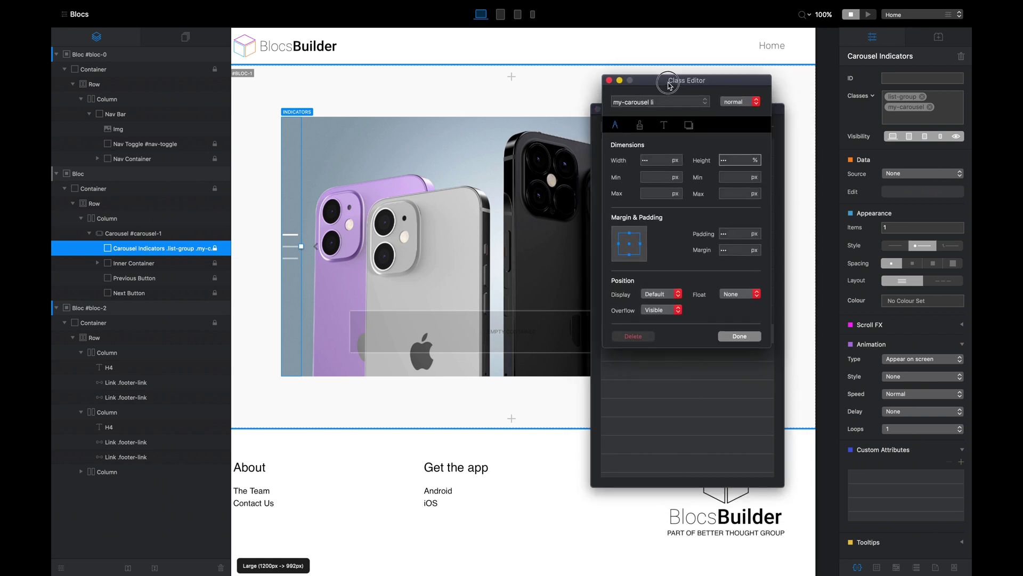
left_click(656, 160)
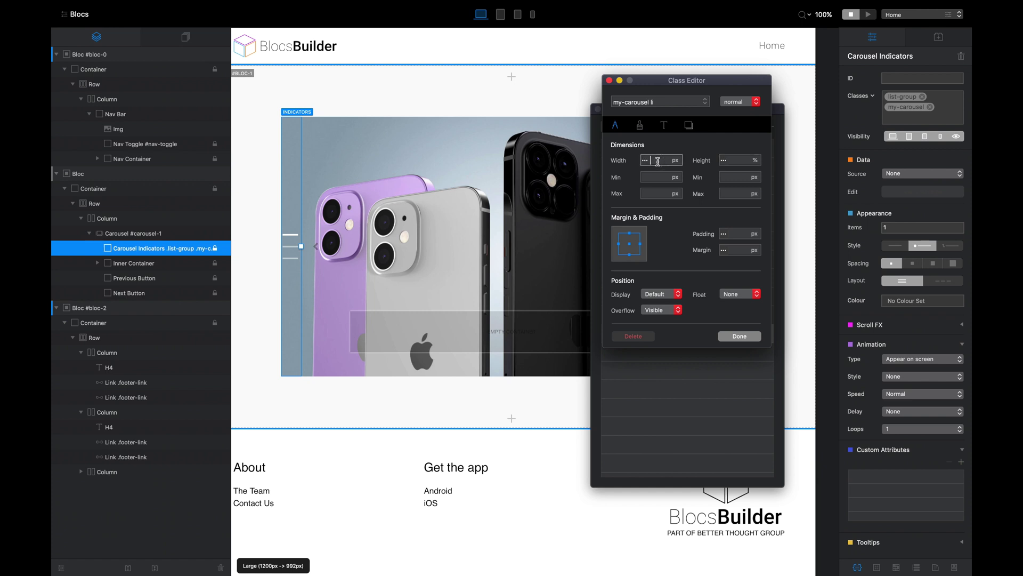
type("15")
left_click(736, 160)
type("15")
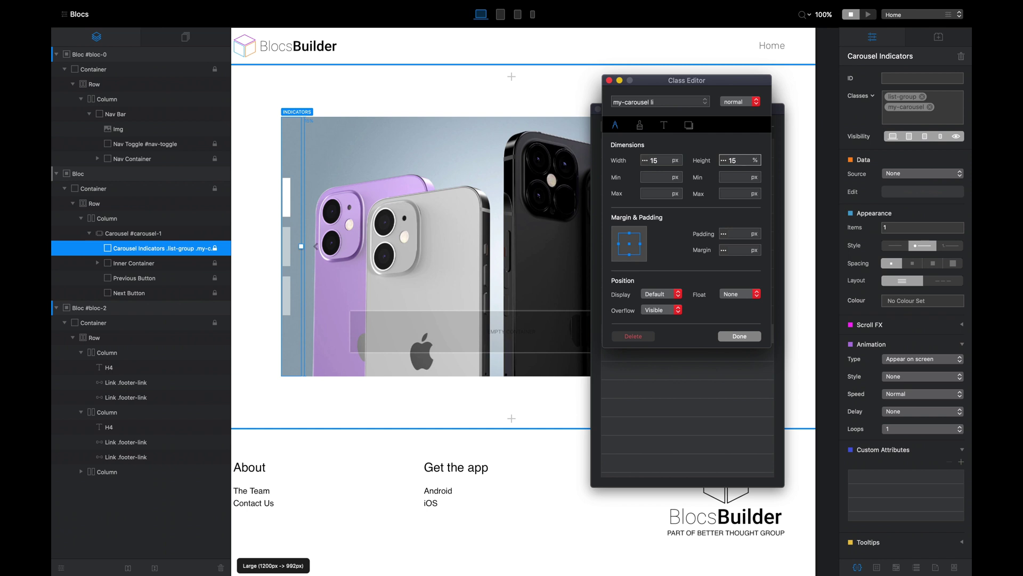
left_click(754, 160)
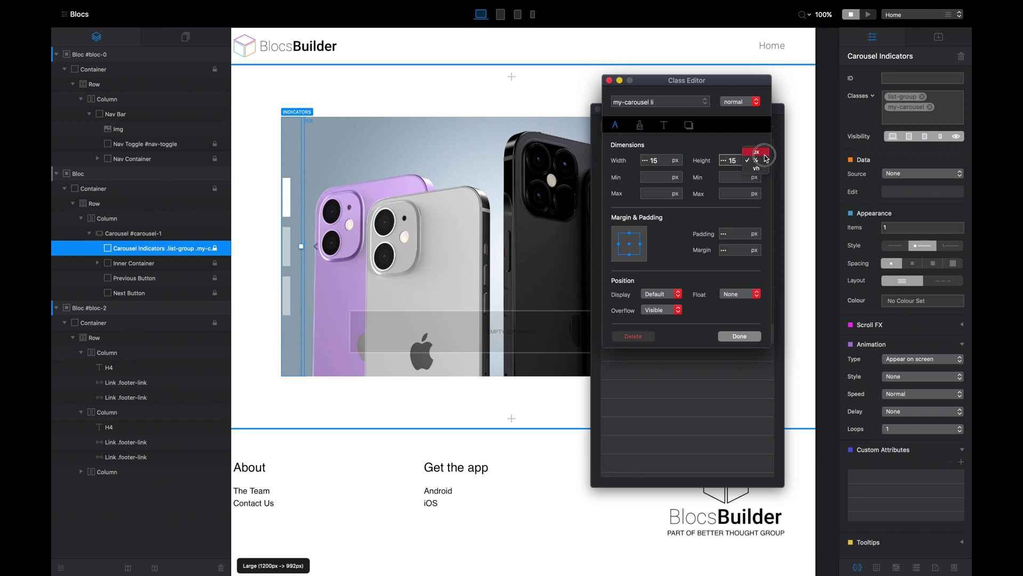
left_click(765, 156)
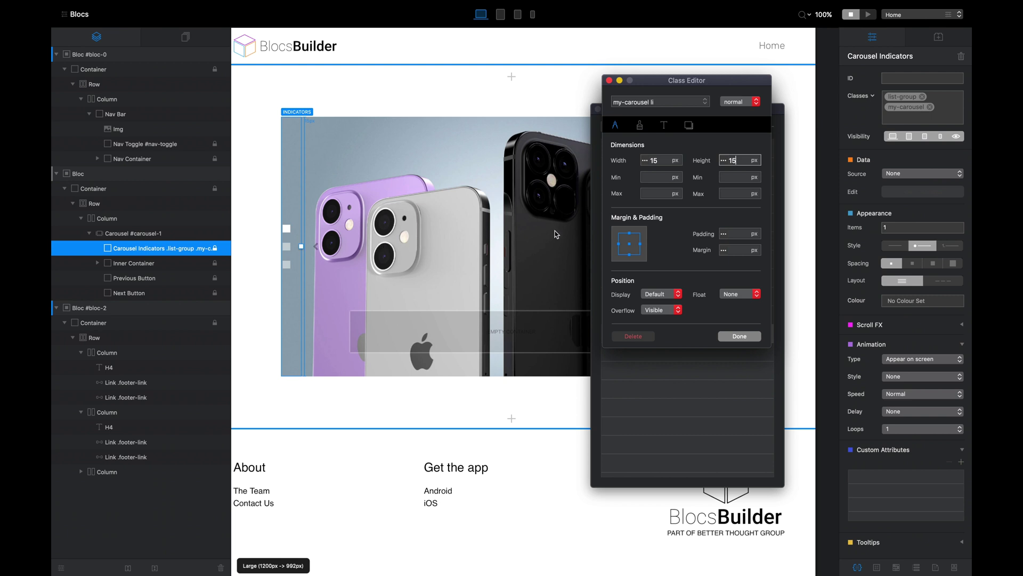
Give the dots auto left and right margins and 3 px top and bottom margins
left_click(620, 246)
left_click(644, 248)
left_click(740, 251)
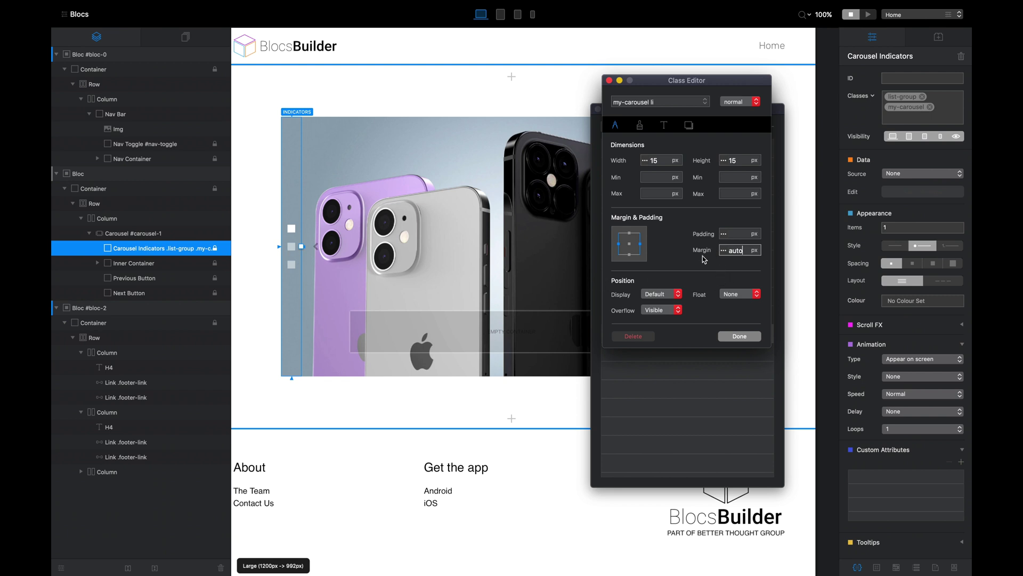
left_click(630, 234)
left_click(630, 256)
type("3")
left_click(640, 127)
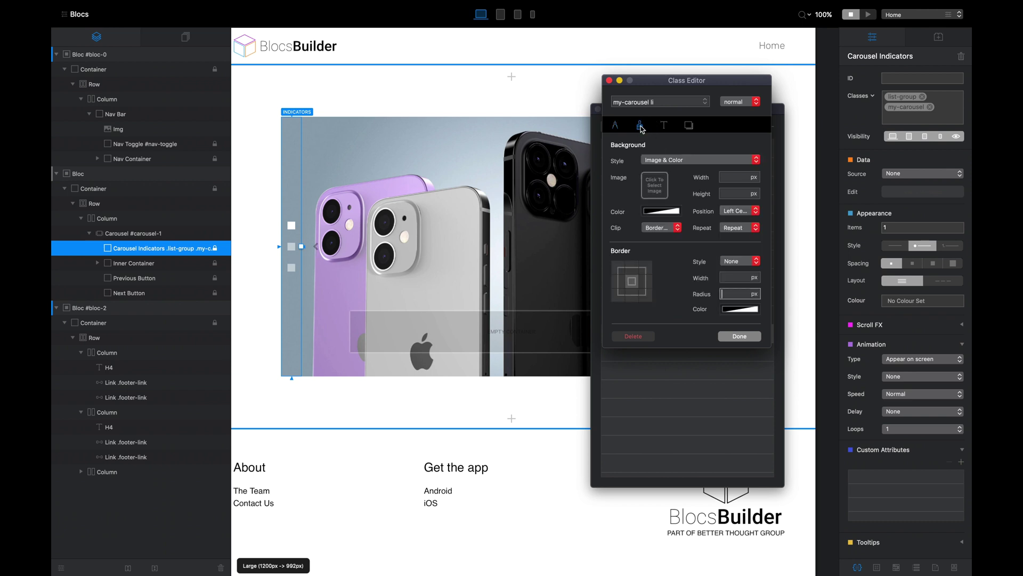
Fill the my-carousel li dots with a solid black background
left_click(670, 214)
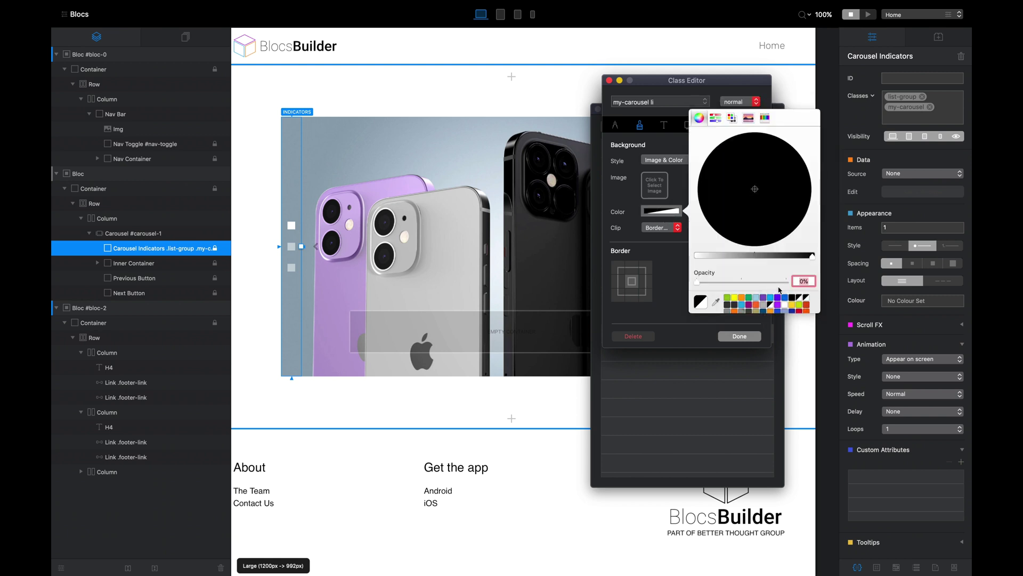
left_click(793, 302)
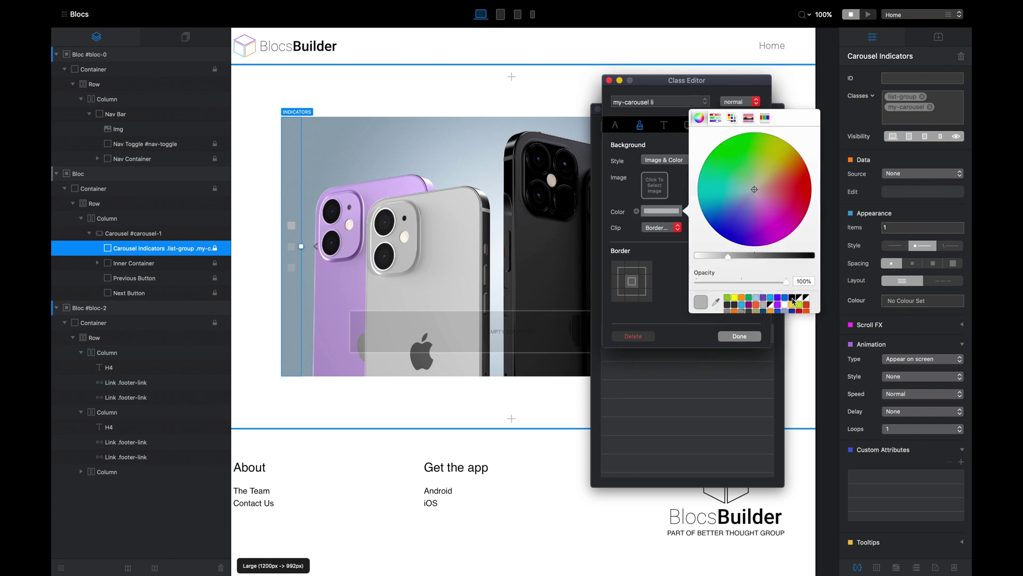
left_click(692, 326)
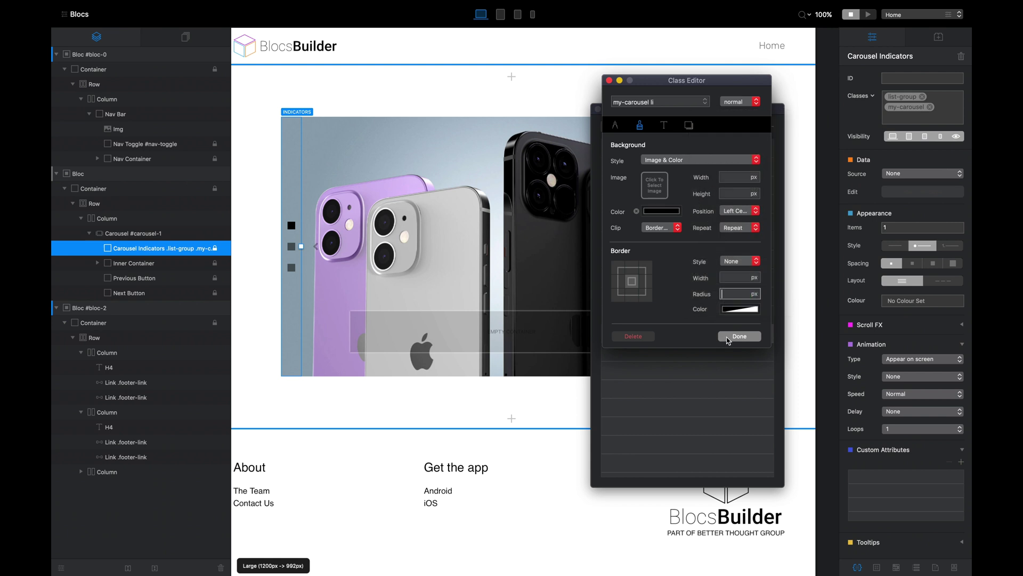
left_click(740, 336)
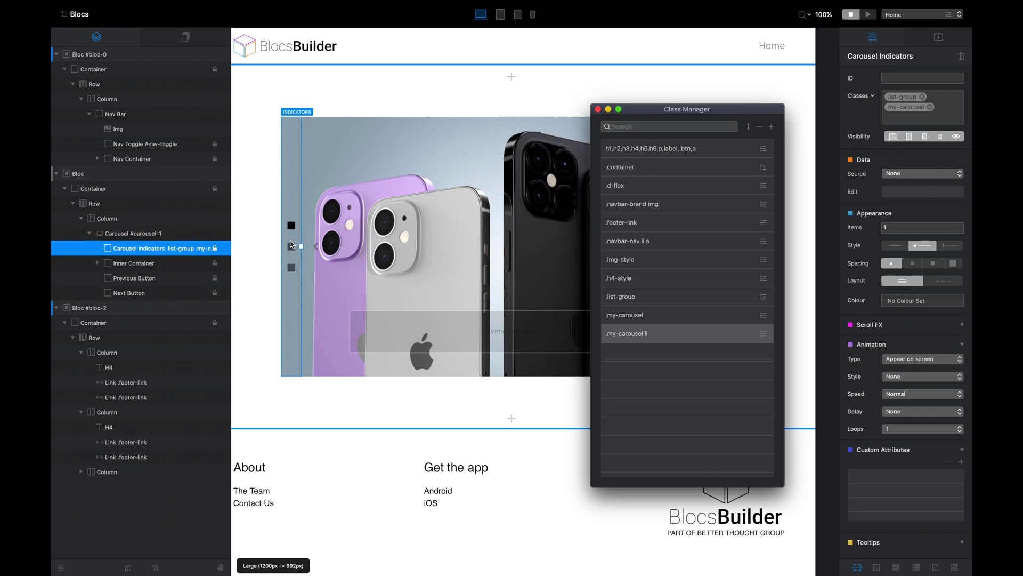
Give the dots a 2 px solid white border with a 15 px radius
double_click(679, 336)
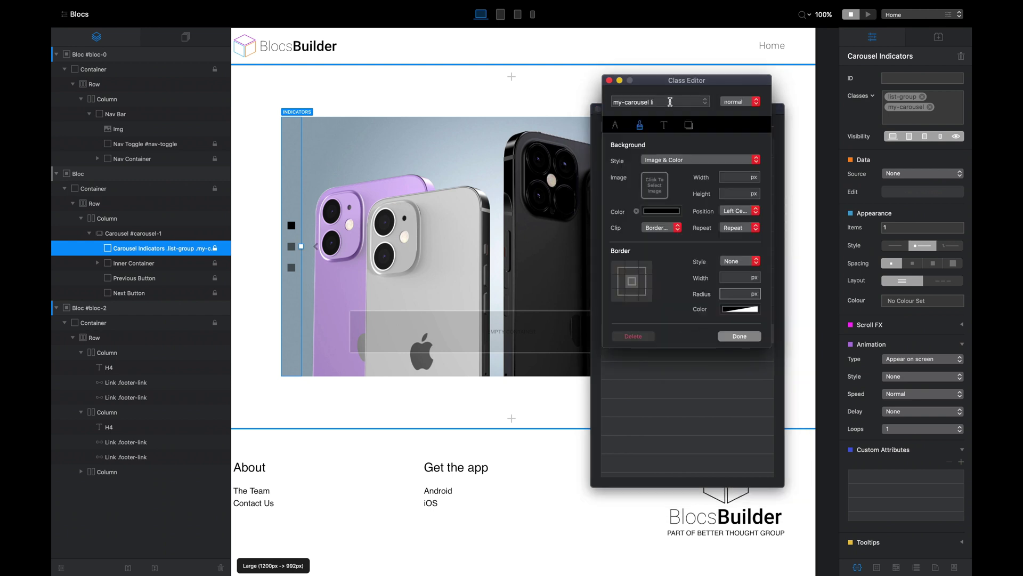
left_click_drag(671, 81, 598, 88)
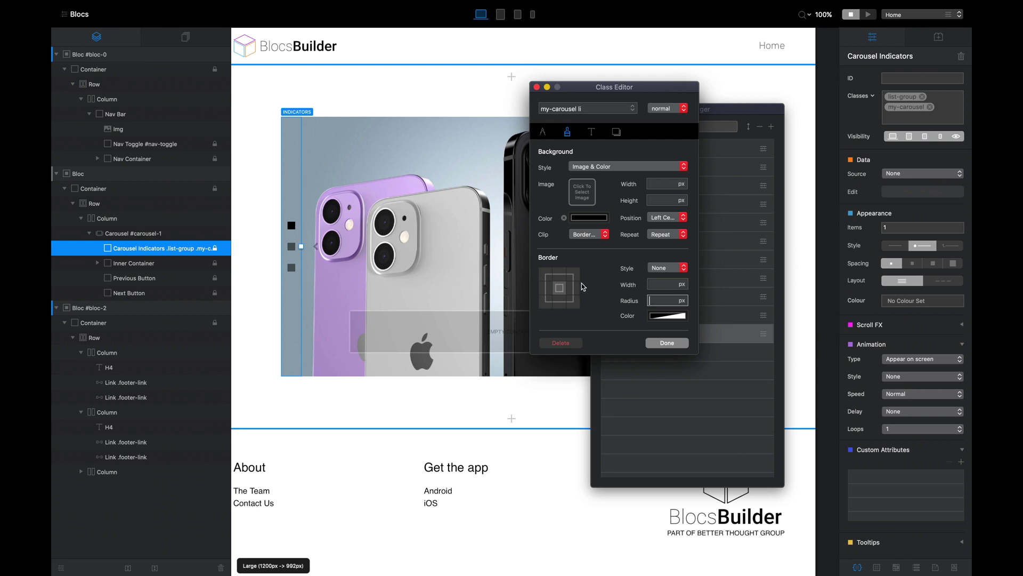
left_click(660, 268)
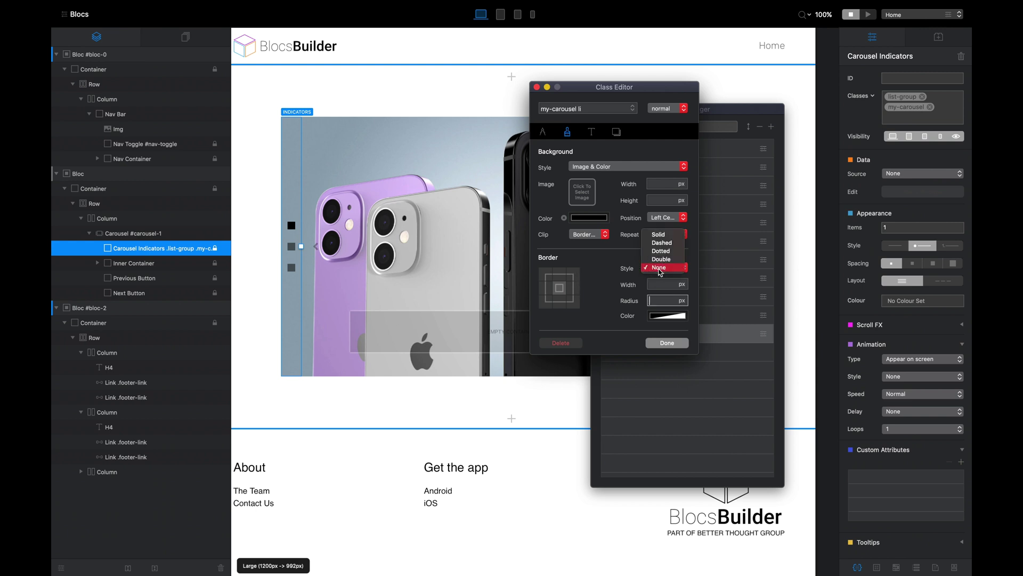
left_click(664, 240)
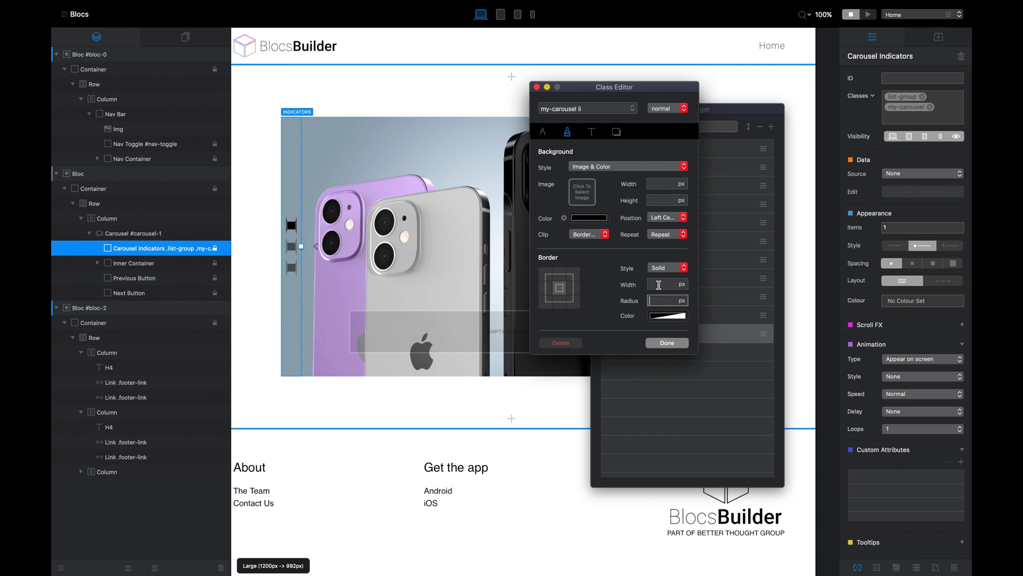
left_click(661, 283)
type("2")
left_click(666, 300)
type("15")
left_click(667, 316)
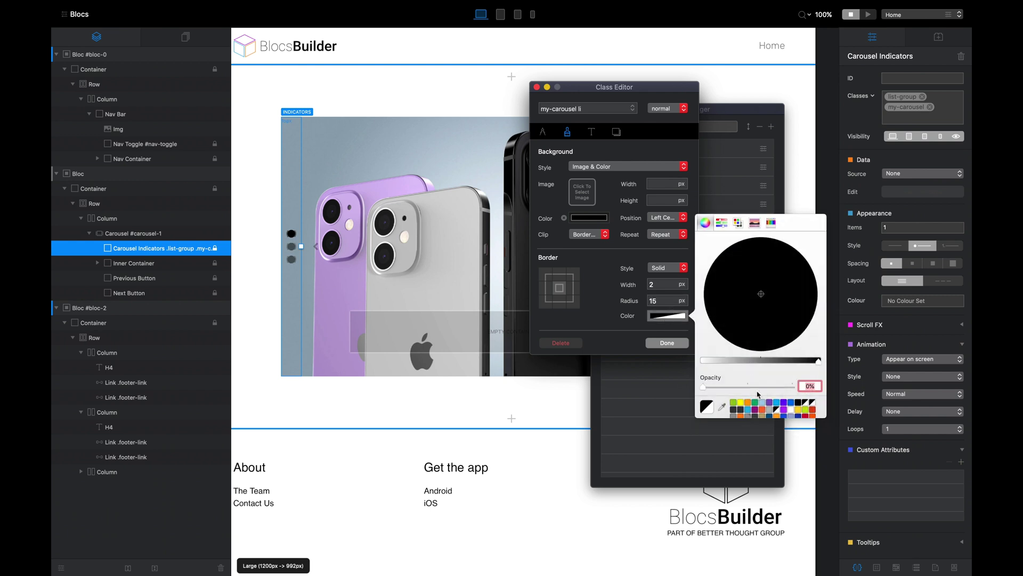
left_click(791, 410)
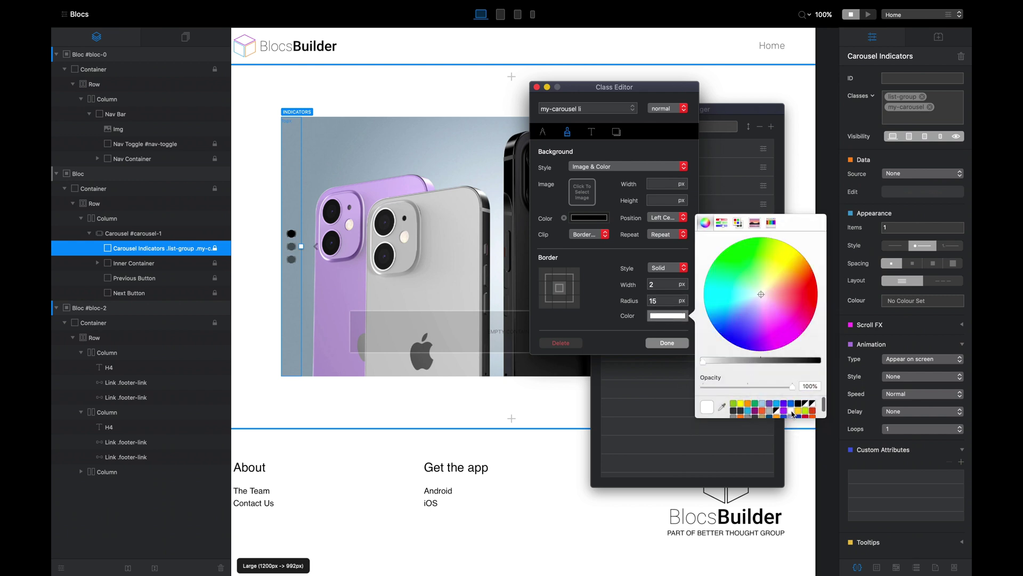
left_click(657, 345)
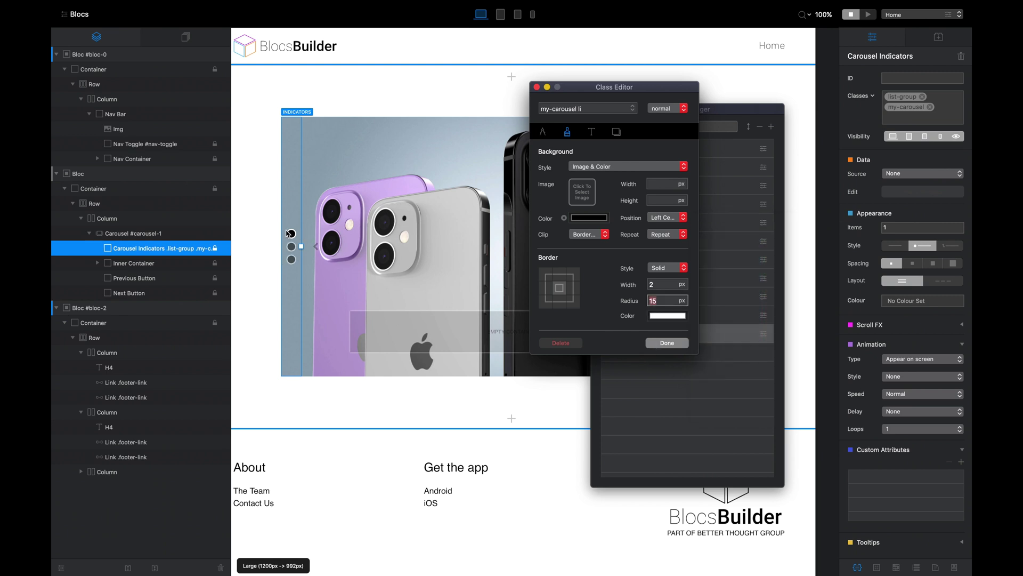
Save the indicator border style and create a new class named '.my-carousel .active', keeping its spaces
left_click(648, 343)
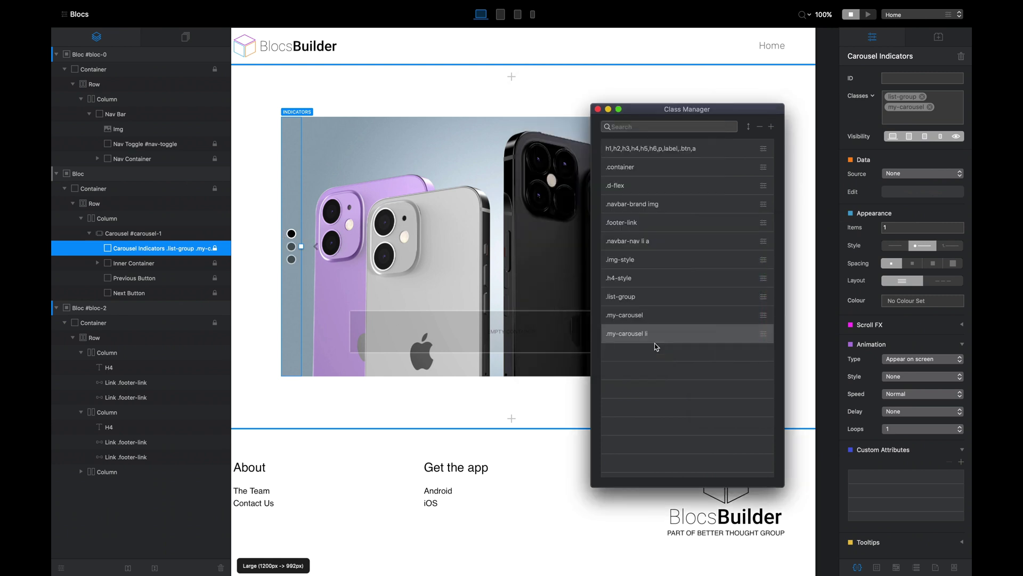
left_click(670, 354)
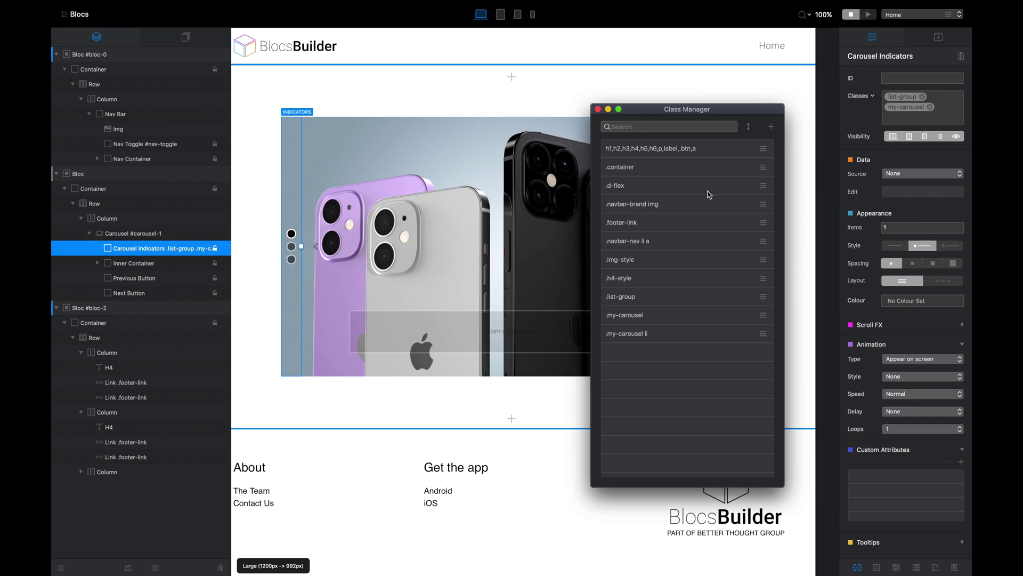
left_click(771, 127)
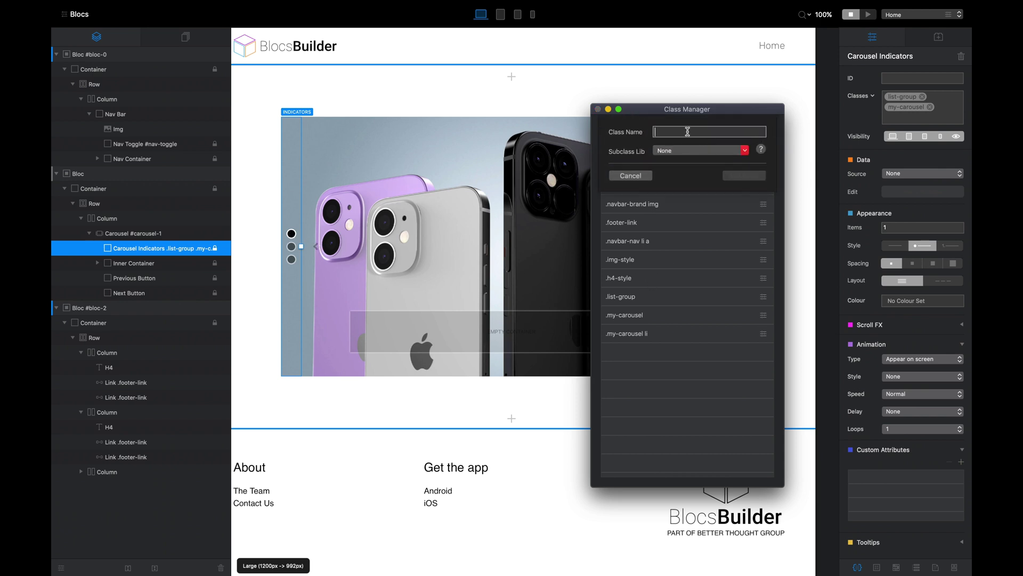
type("my-carousel .active")
left_click(742, 177)
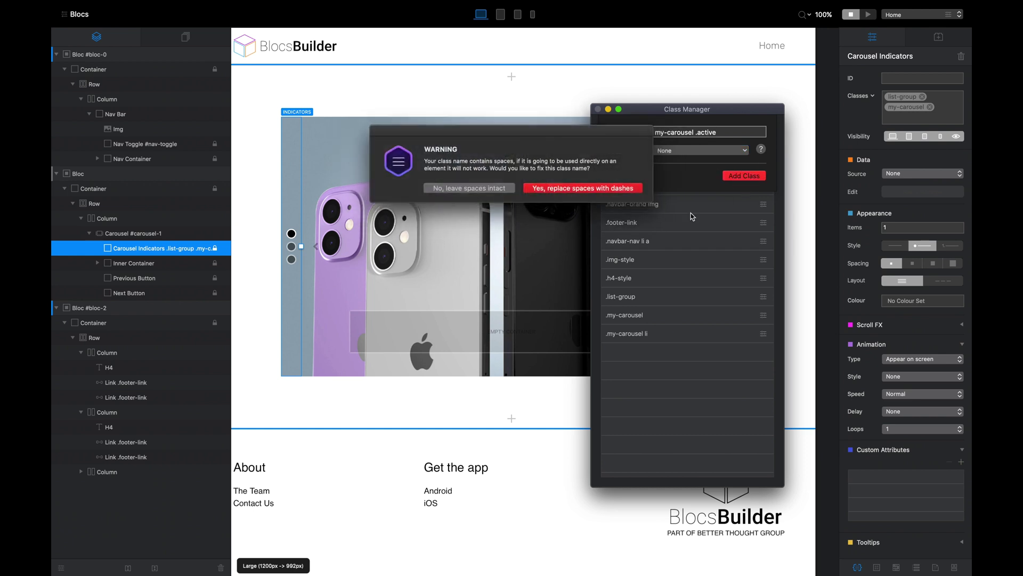
left_click(482, 189)
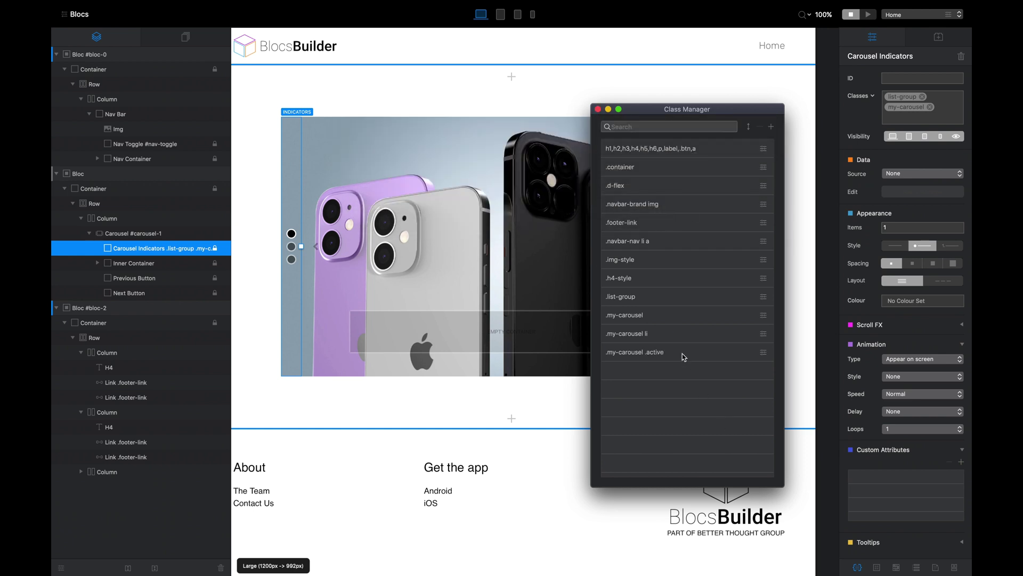
Give the .my-carousel .active class a blue background colour, save it, and close the class list
double_click(687, 356)
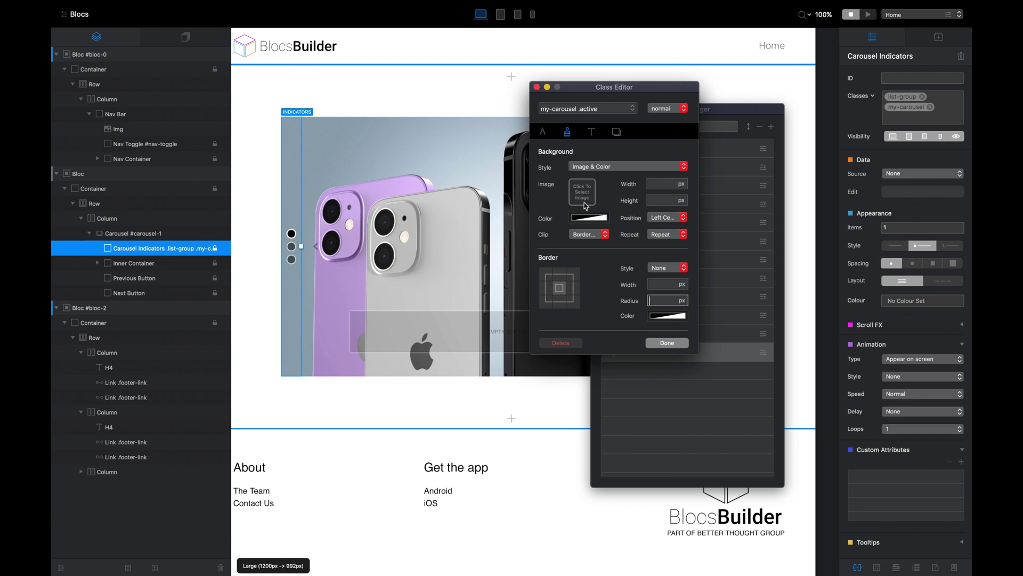
left_click(589, 218)
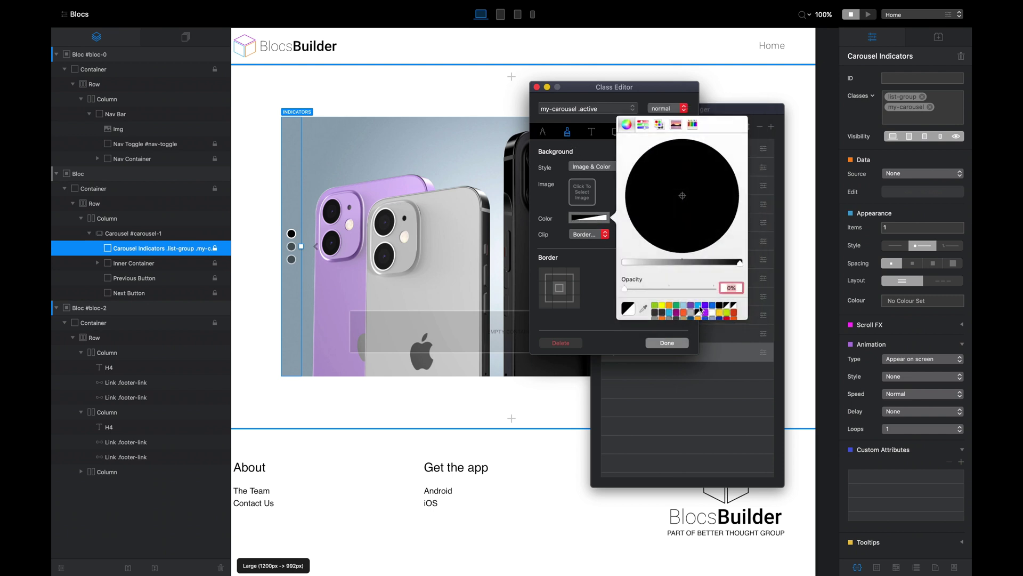
left_click(699, 310)
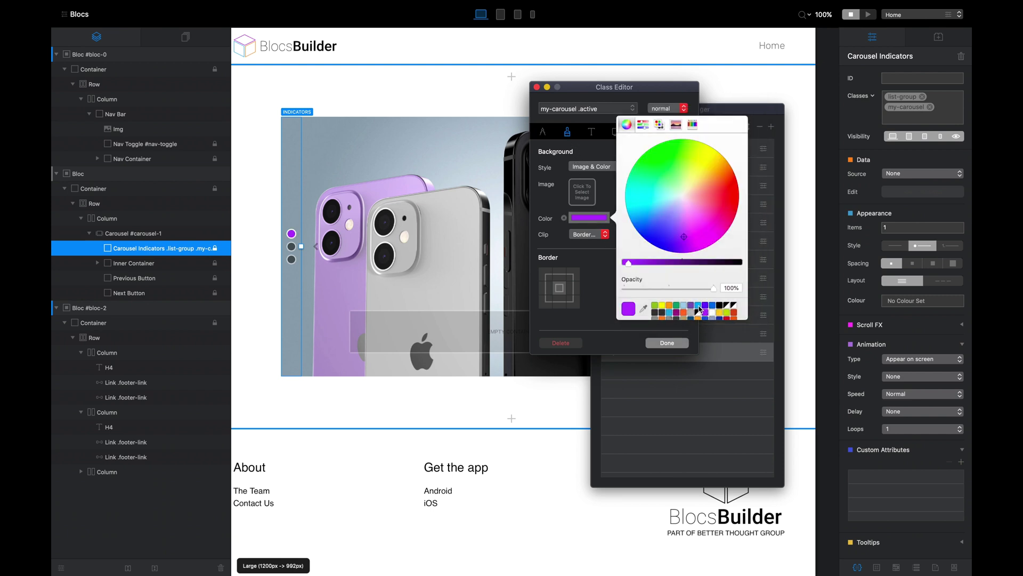
left_click(595, 309)
left_click(668, 343)
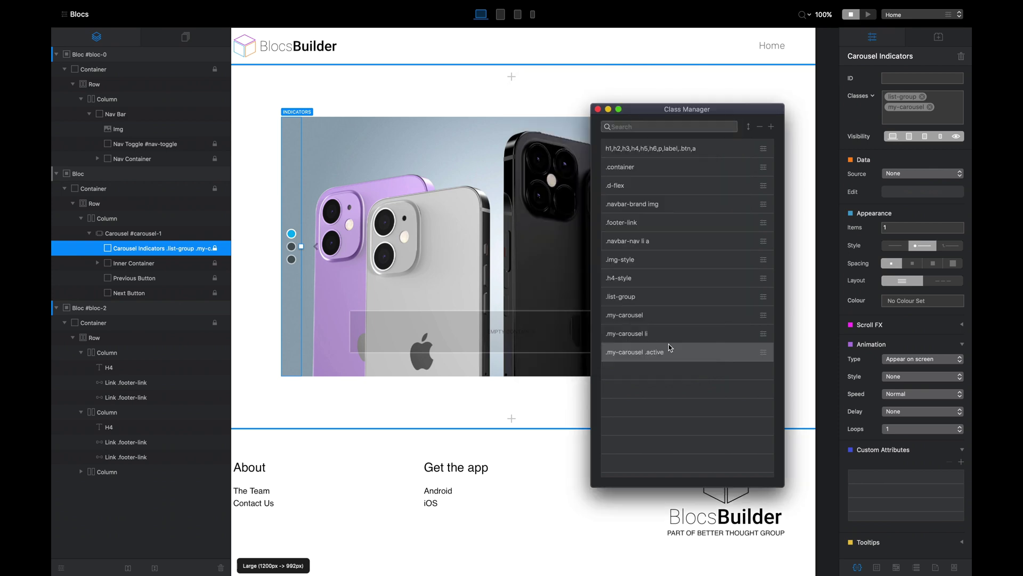
left_click(597, 108)
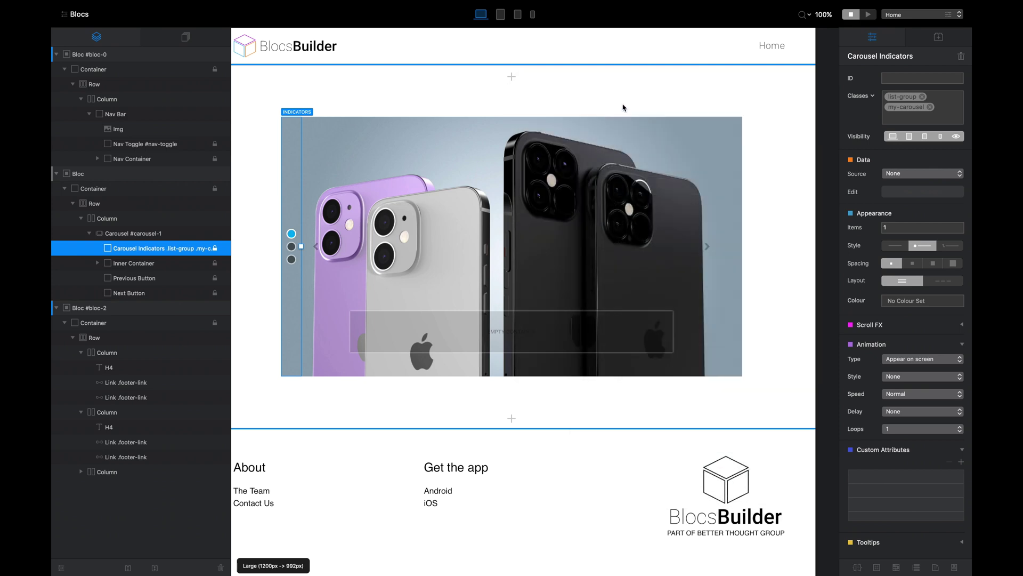
left_click(868, 15)
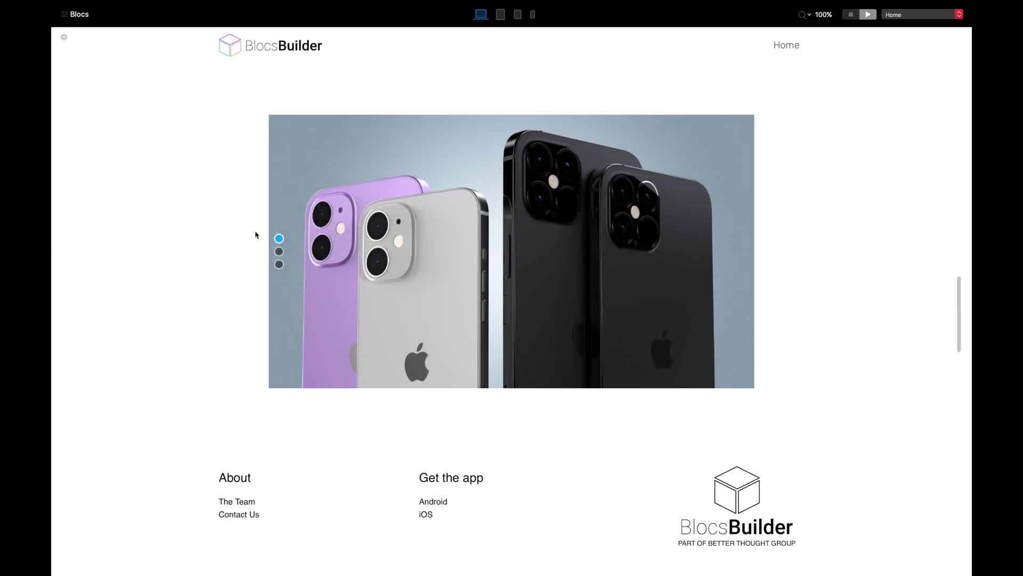
left_click(278, 251)
left_click(279, 264)
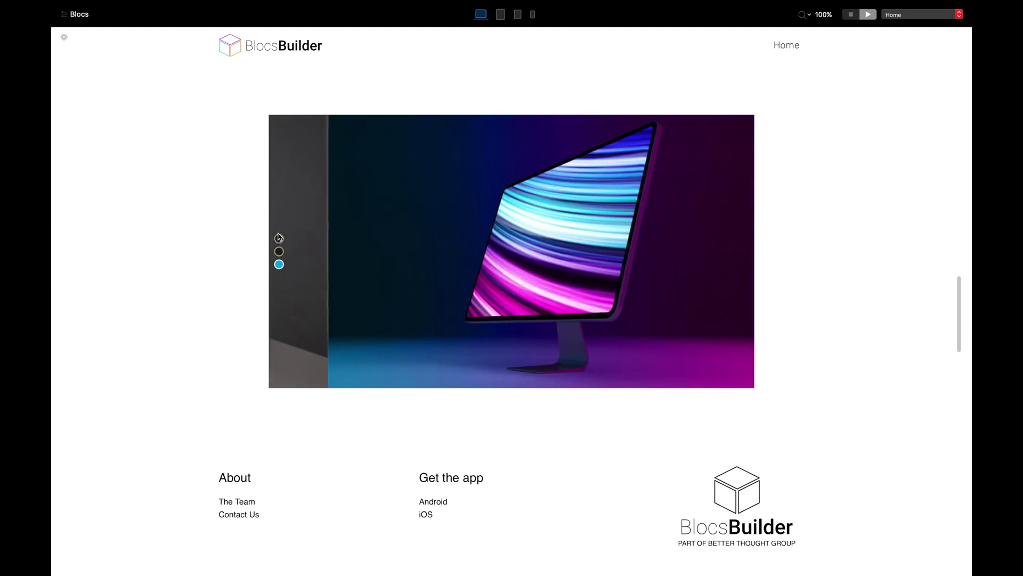
left_click(279, 238)
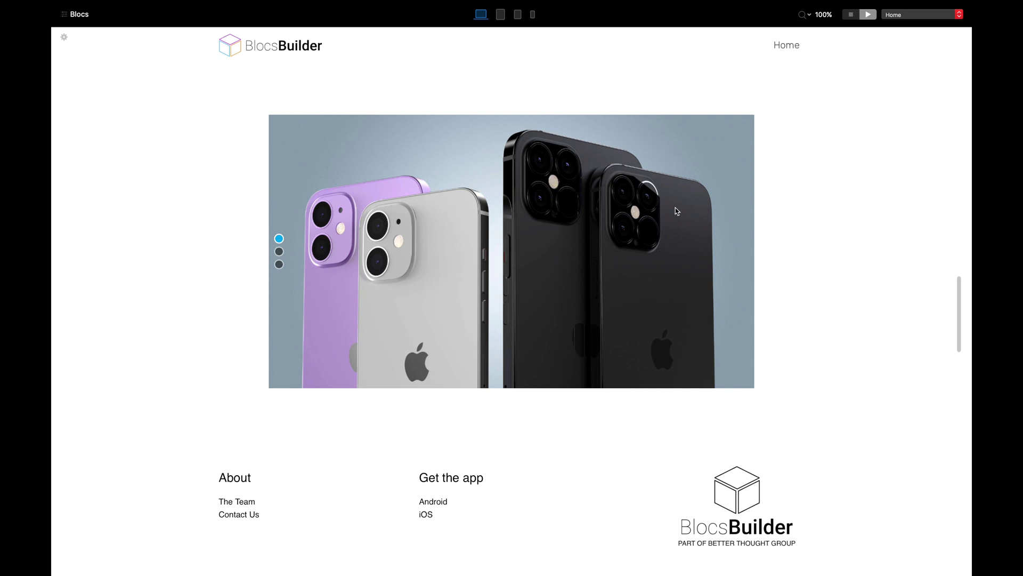
left_click(851, 15)
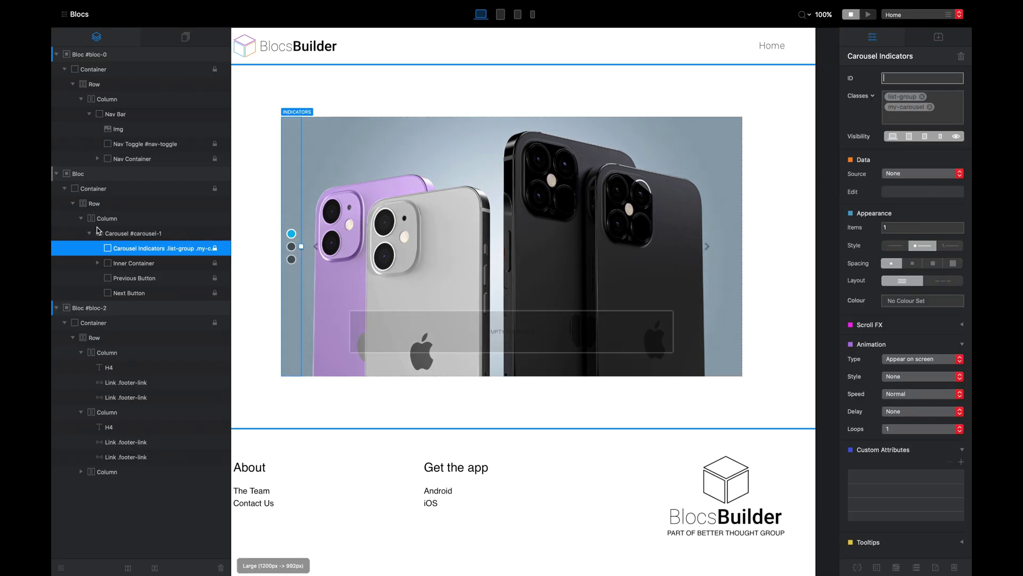
Add the 'shadow' class to the carousel's Inner Container, then preview the page
left_click(143, 263)
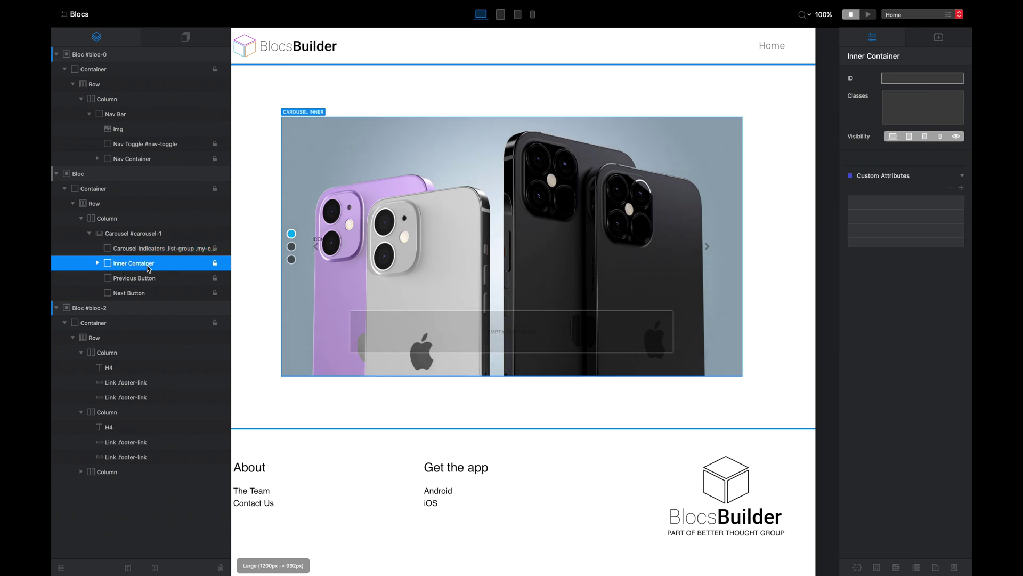
left_click(909, 110)
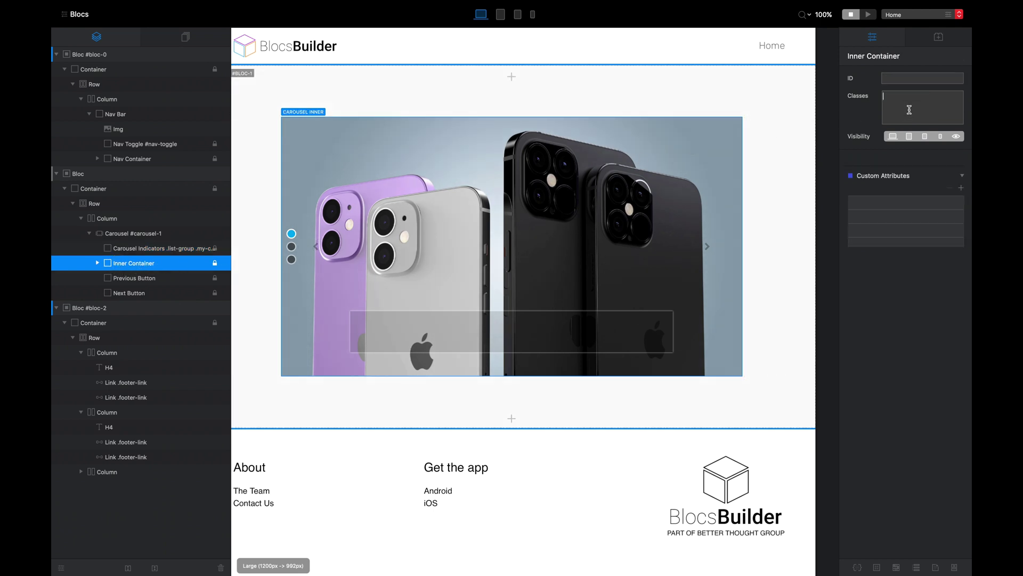
type("shadow")
key("Return")
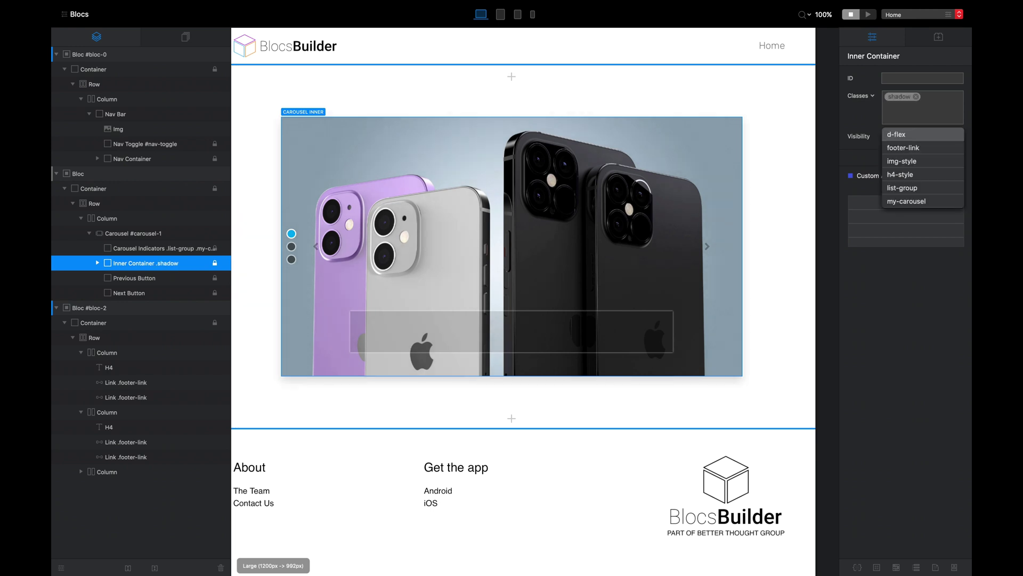
left_click(867, 15)
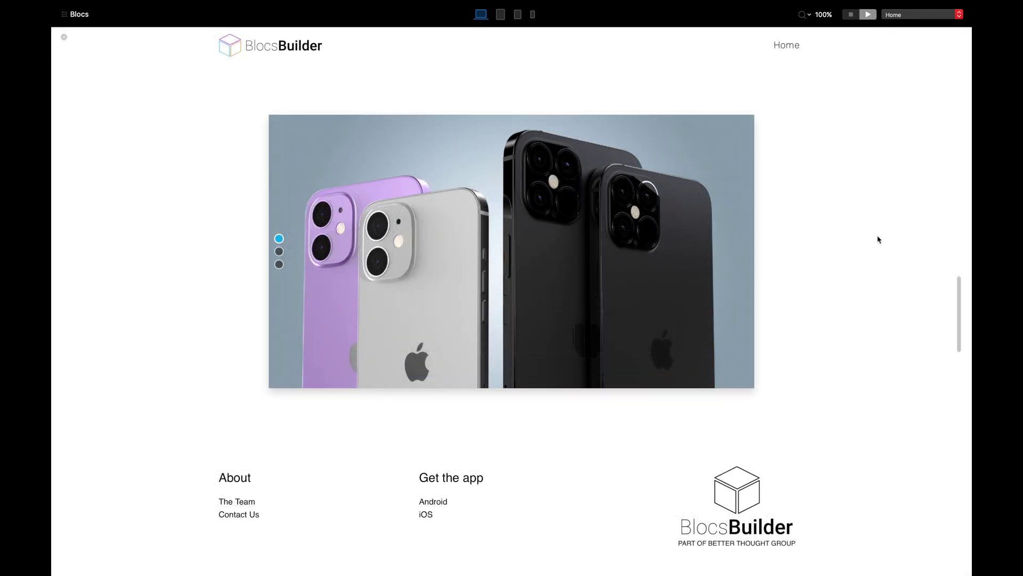